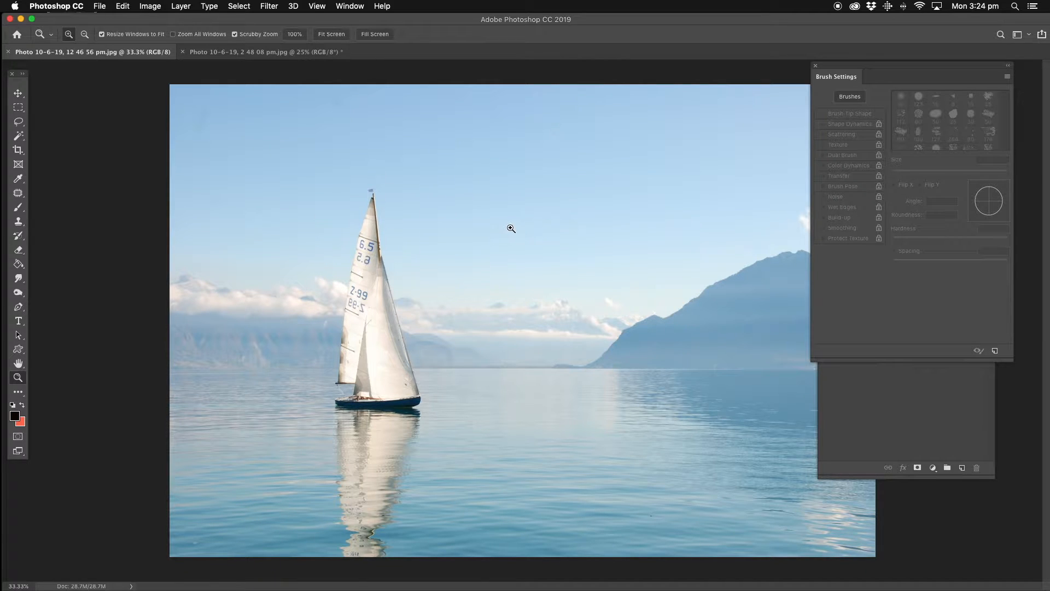
# - Copy the entire sailboat photo into the planter box document and move it up over the planter's opening
pyautogui.press('super+a')
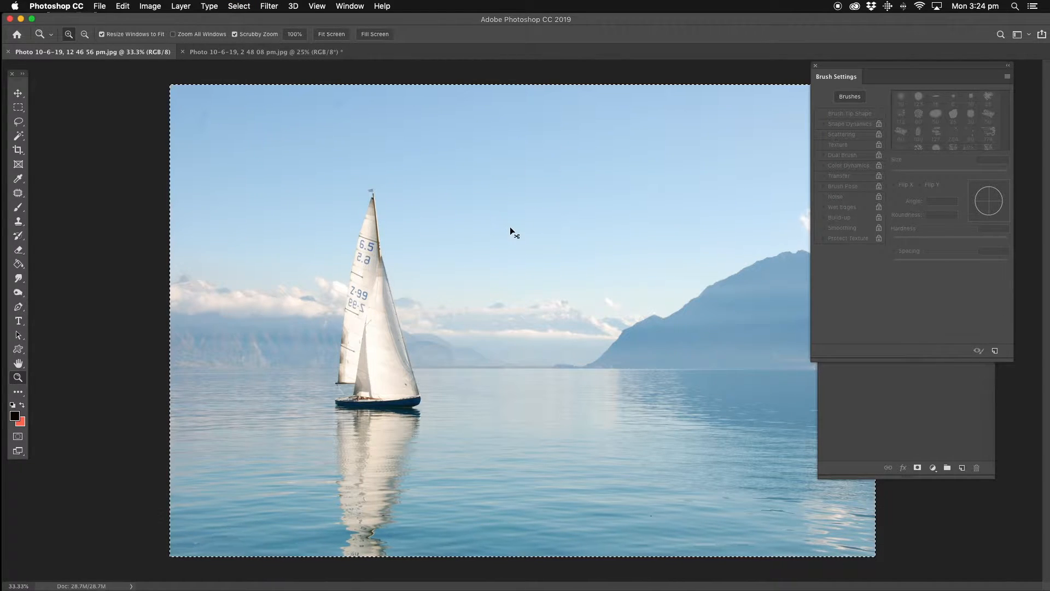
pyautogui.click(241, 52)
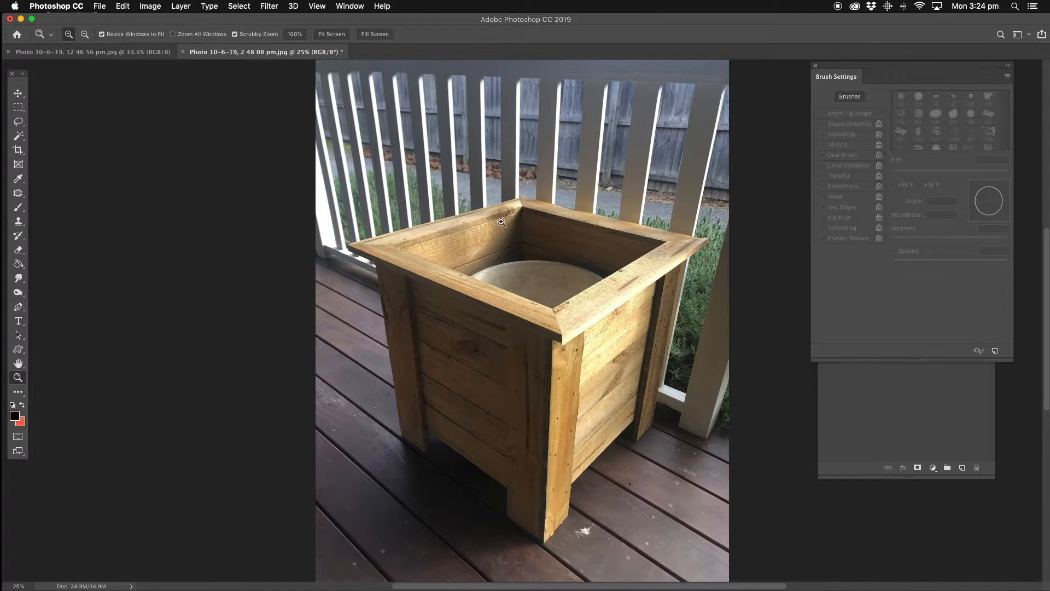
pyautogui.press('super+v')
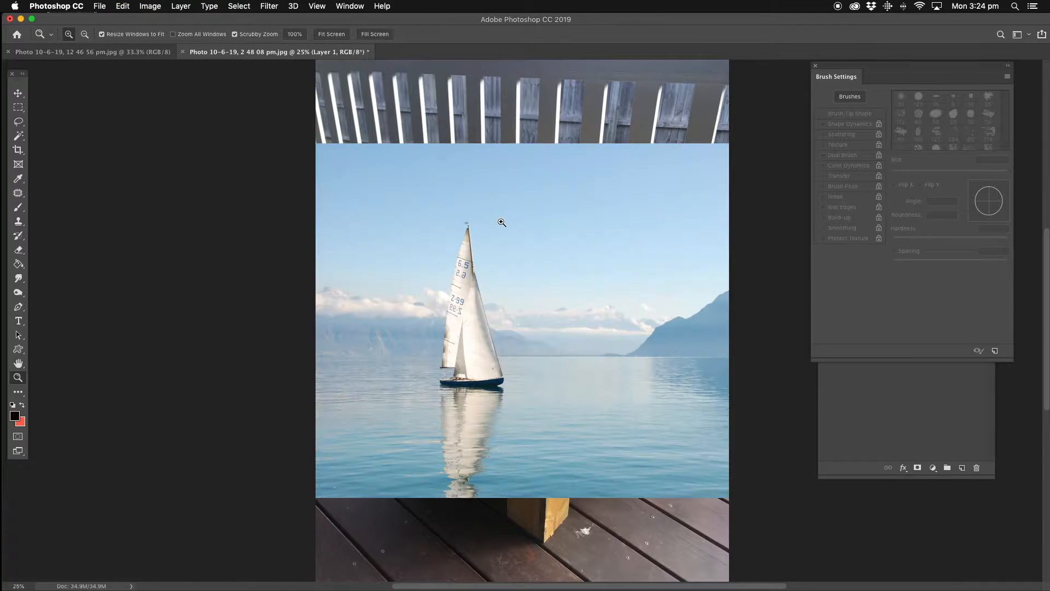
pyautogui.click(18, 93)
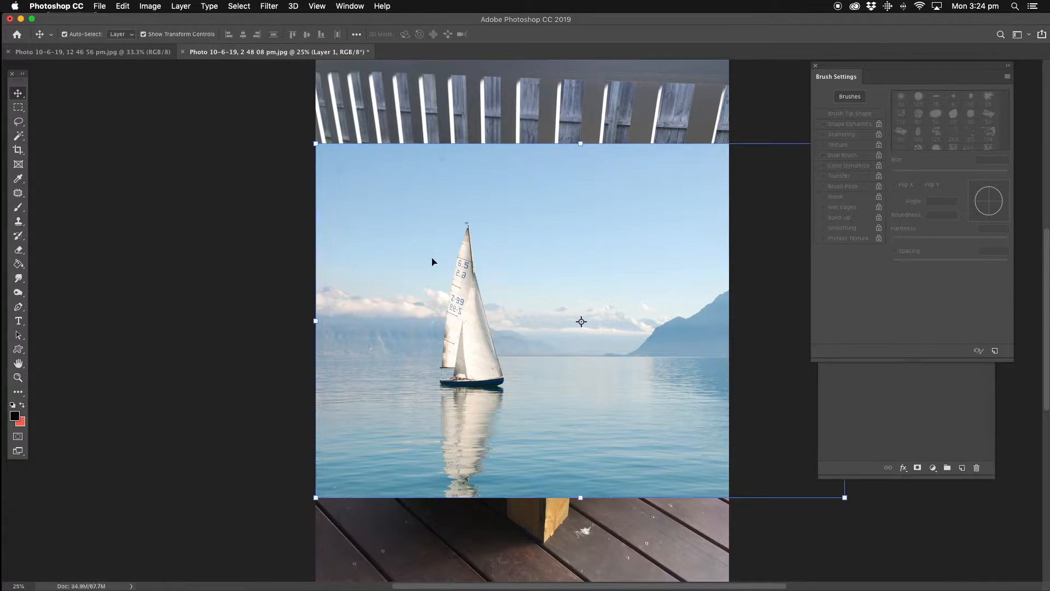
pyautogui.moveTo(441, 313)
pyautogui.mouseDown()
pyautogui.moveTo(589, 116)
pyautogui.moveTo(501, 144)
pyautogui.moveTo(496, 193)
pyautogui.mouseUp()
# - Lower the opacity of the sailboat layer, Layer 1, to 57% so the planter shows through
pyautogui.click(892, 405)
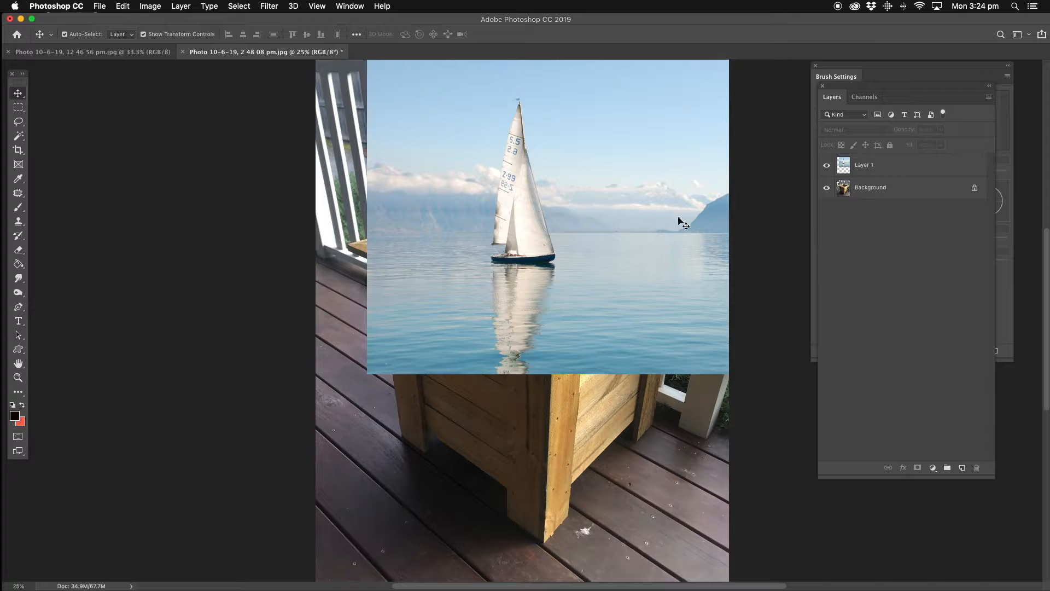
pyautogui.click(910, 168)
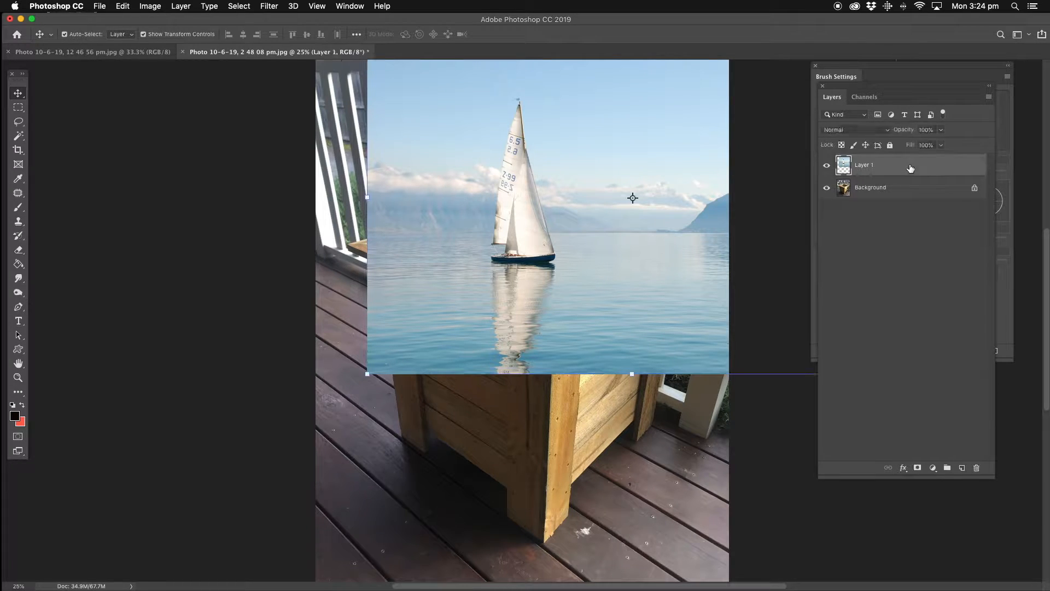
pyautogui.click(942, 131)
pyautogui.moveTo(922, 145); pyautogui.dragTo(919, 144)
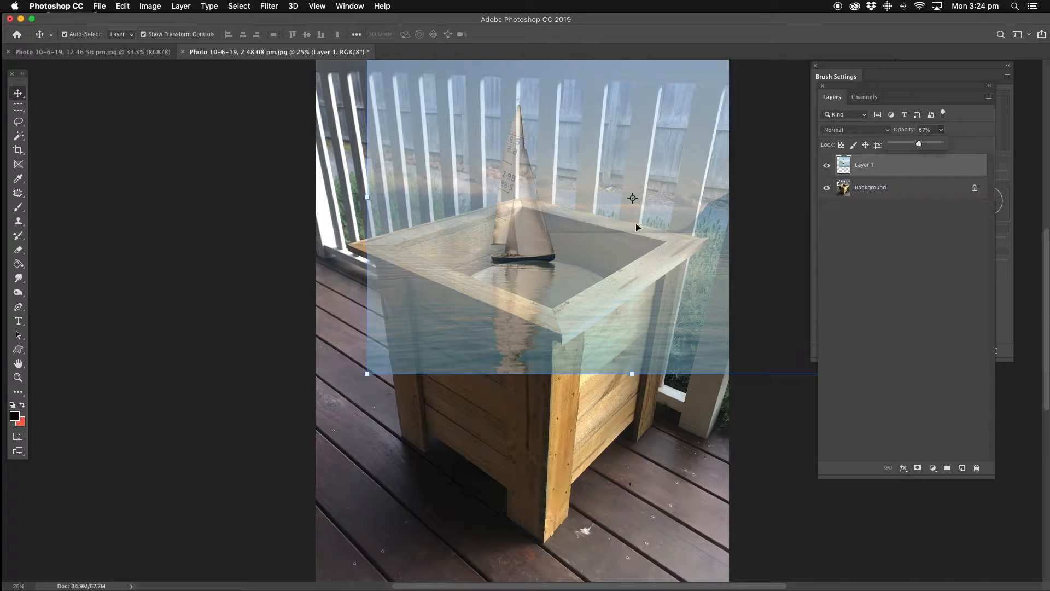
# - Position the boat's hull inside the planter's opening and return the sailboat layer's opacity to 100%
pyautogui.moveTo(544, 231)
pyautogui.mouseDown()
pyautogui.moveTo(576, 209)
pyautogui.moveTo(540, 236)
pyautogui.mouseUp()
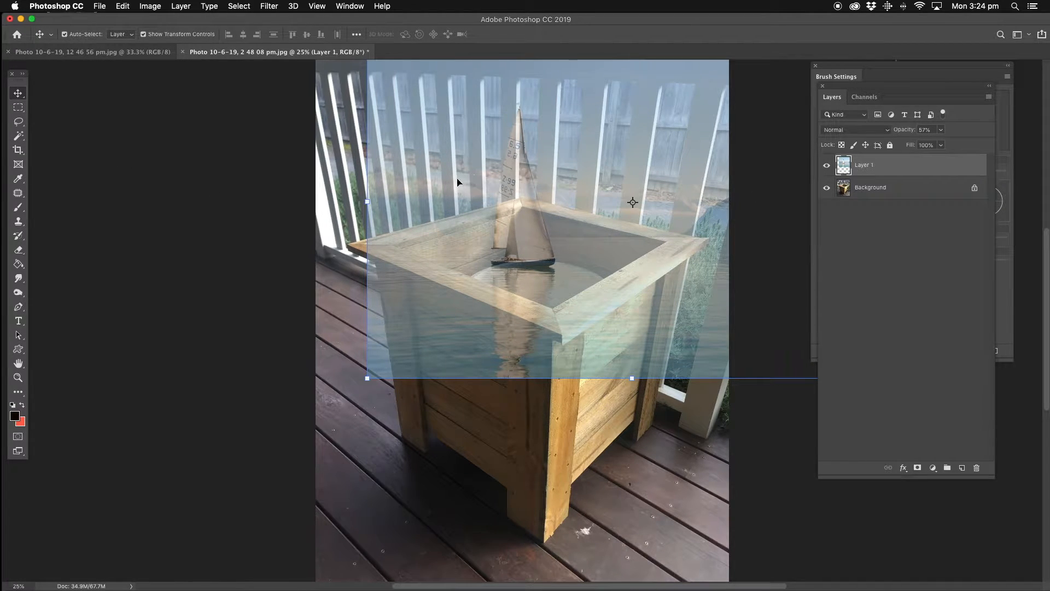
pyautogui.moveTo(541, 230)
pyautogui.mouseDown()
pyautogui.moveTo(596, 185)
pyautogui.moveTo(586, 160)
pyautogui.moveTo(554, 221)
pyautogui.moveTo(515, 251)
pyautogui.moveTo(586, 182)
pyautogui.moveTo(560, 167)
pyautogui.moveTo(547, 175)
pyautogui.moveTo(526, 271)
pyautogui.moveTo(494, 317)
pyautogui.moveTo(546, 212)
pyautogui.moveTo(544, 222)
pyautogui.mouseUp()
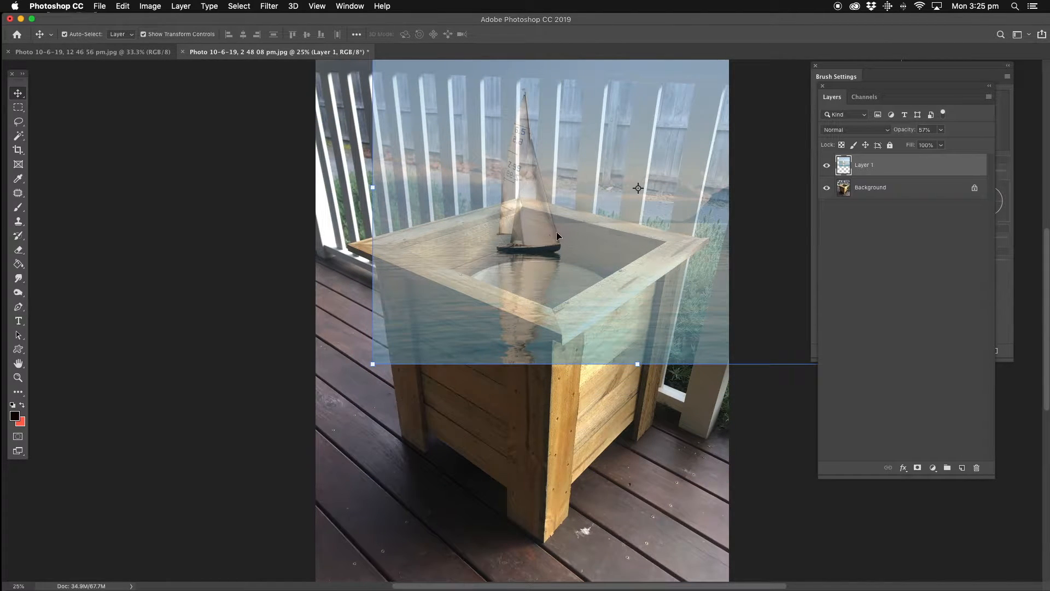
pyautogui.moveTo(526, 236); pyautogui.dragTo(520, 236)
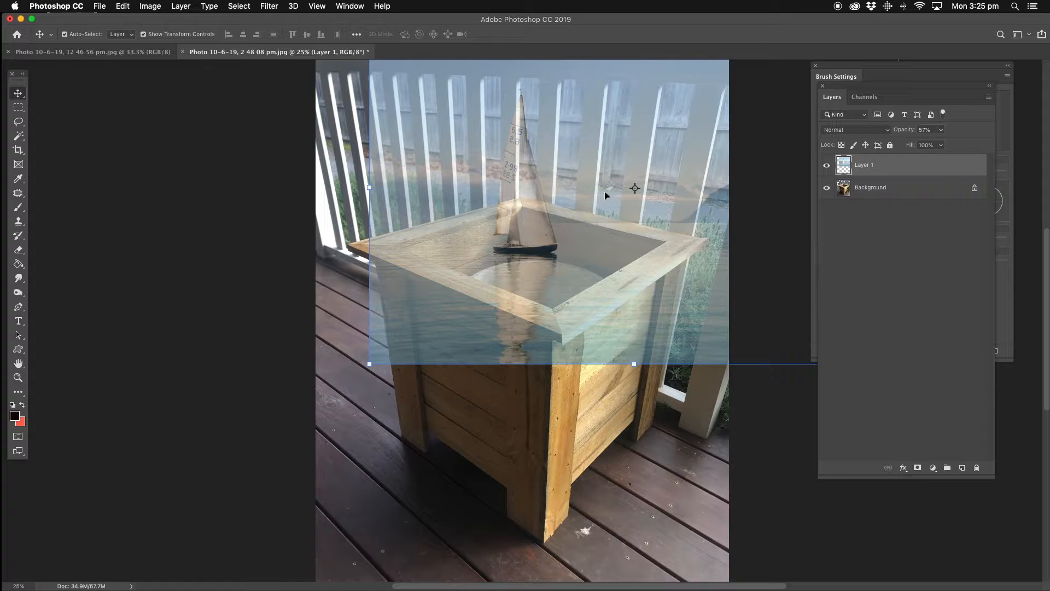
pyautogui.click(941, 130)
pyautogui.moveTo(949, 145); pyautogui.dragTo(980, 145)
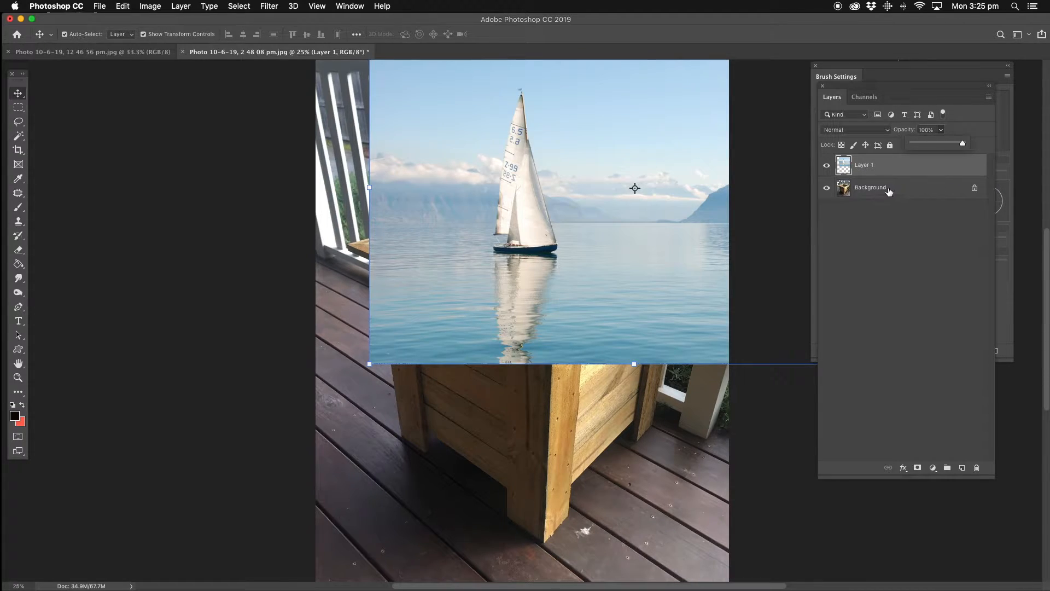
# - Duplicate the Background layer and place the copy above the sailboat layer
pyautogui.click(890, 190)
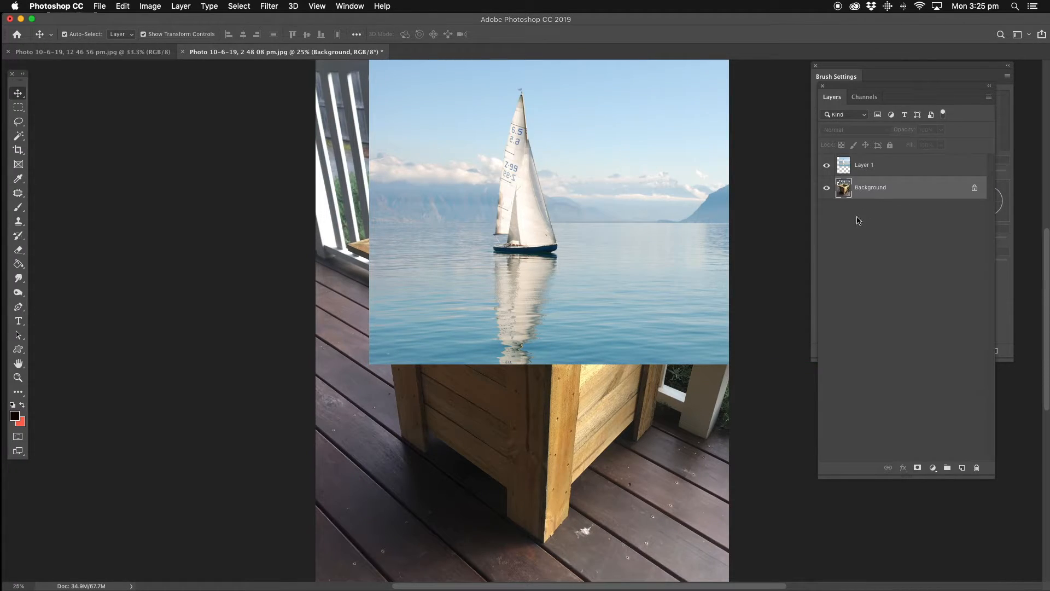
pyautogui.rightClick(881, 189)
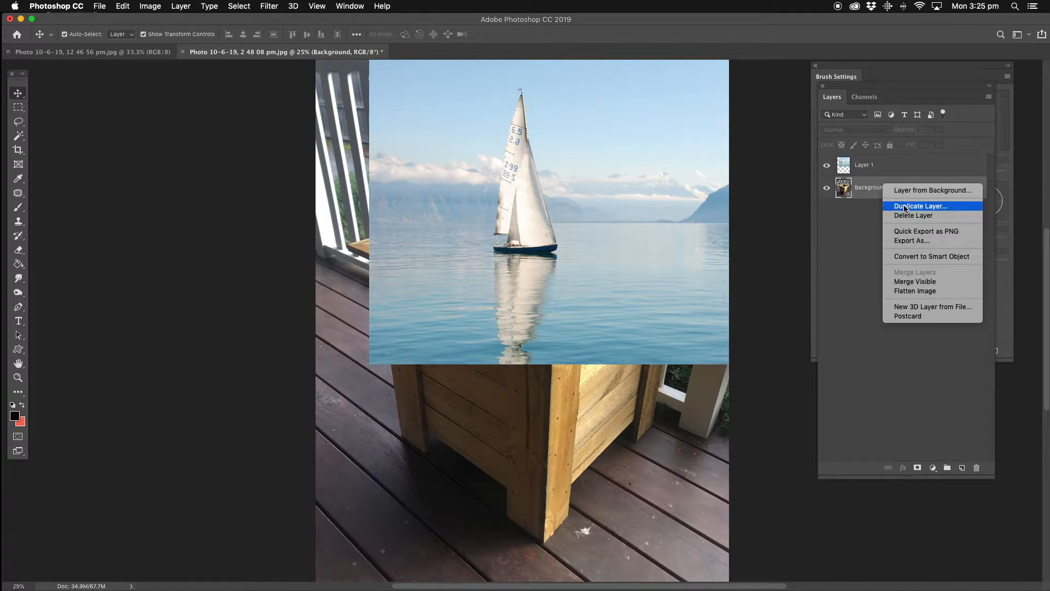
pyautogui.click(906, 206)
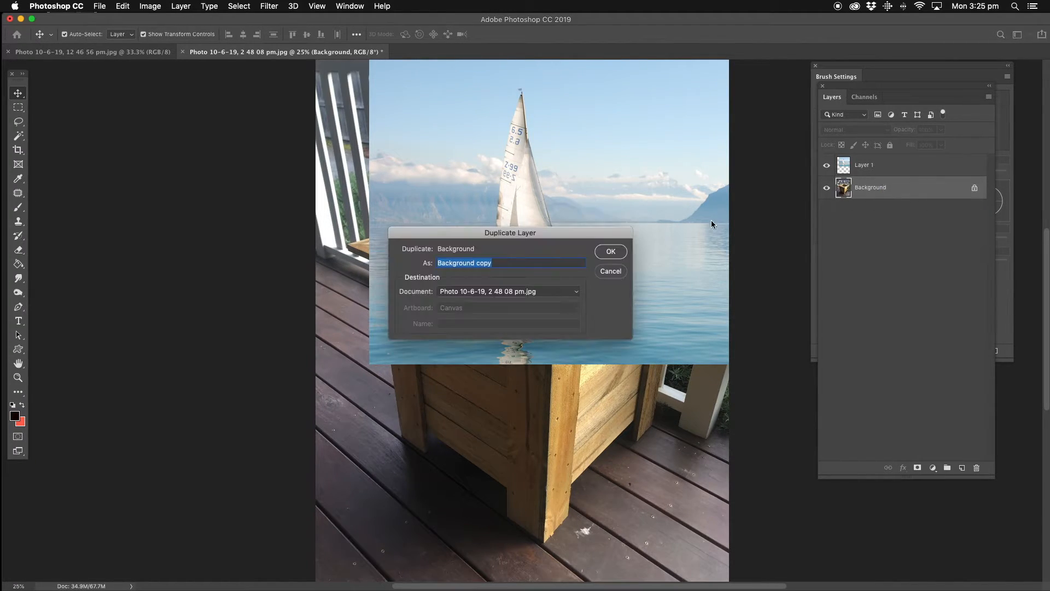
pyautogui.click(620, 256)
pyautogui.moveTo(902, 191); pyautogui.dragTo(917, 169)
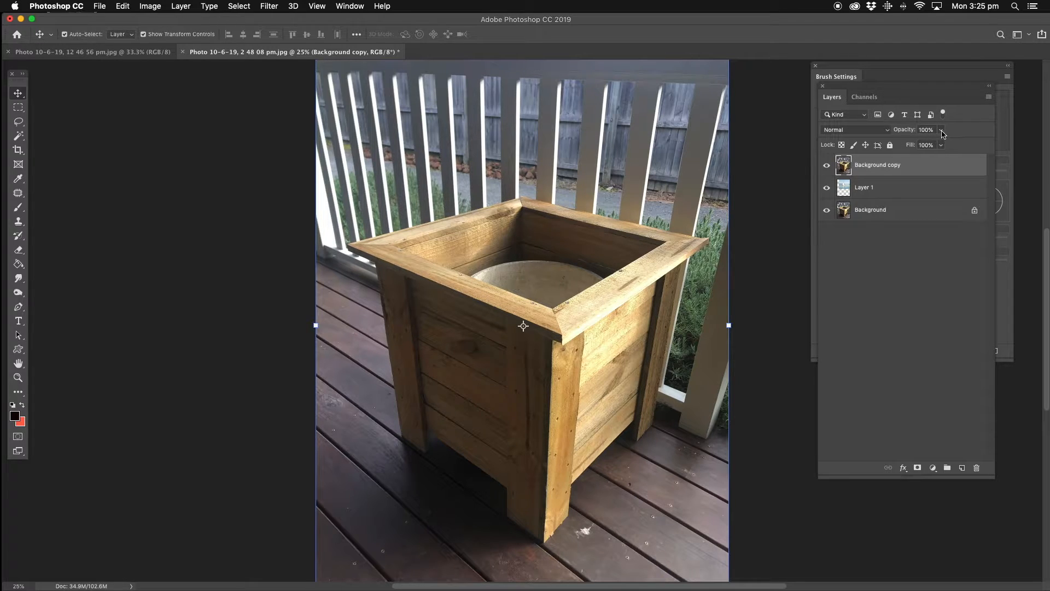
# - Preview the sailboat beneath the planter copy by toggling the copy's visibility and briefly reducing its opacity to about 59%
pyautogui.click(827, 166)
pyautogui.click(827, 167)
pyautogui.click(941, 131)
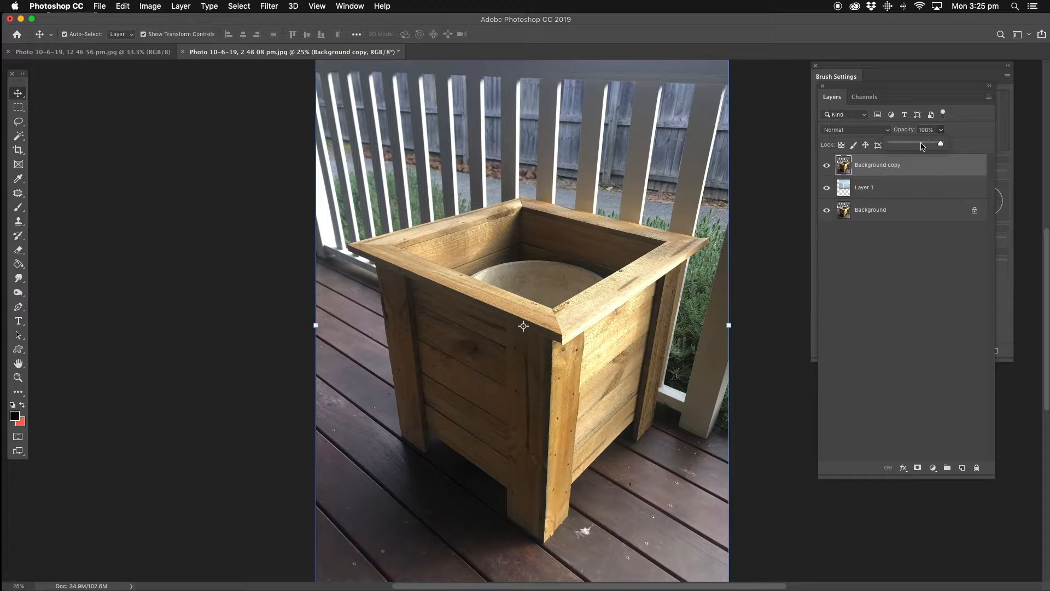
pyautogui.click(923, 145)
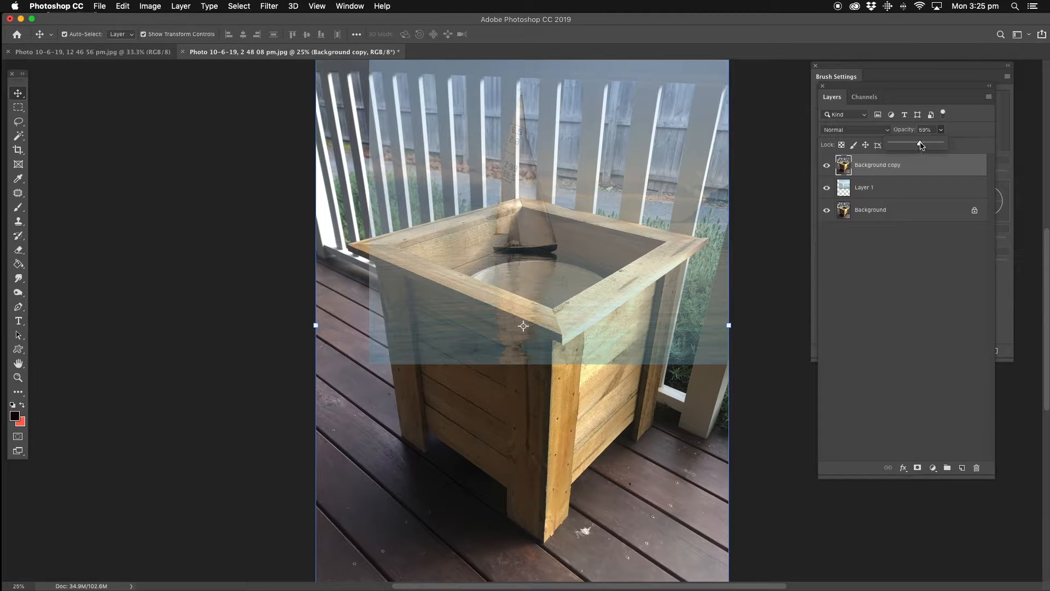
pyautogui.moveTo(922, 145); pyautogui.dragTo(941, 143)
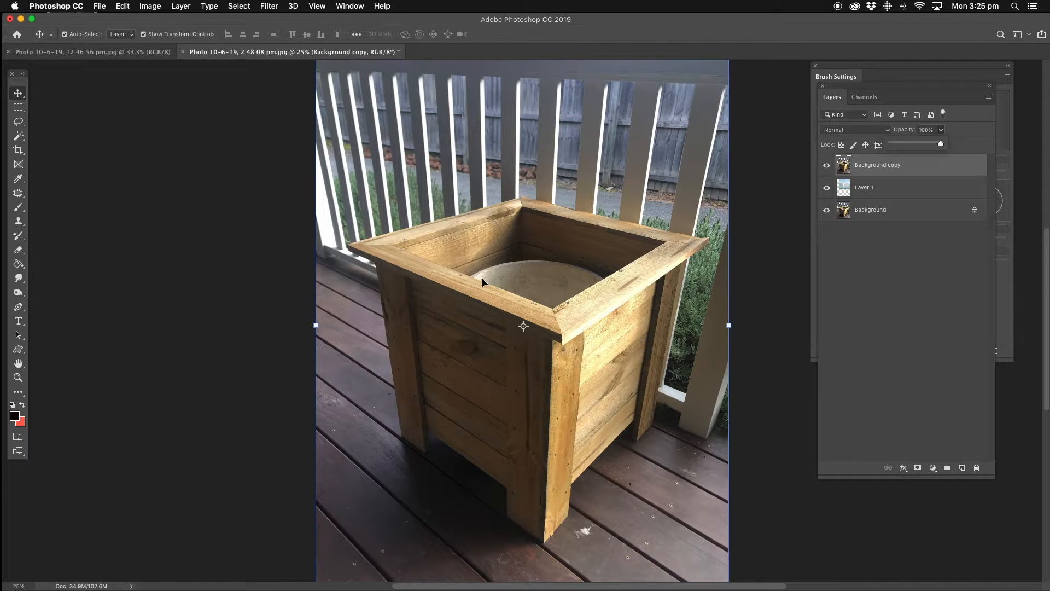
# - Lasso a strip along the planter's left inner wall on the Background copy and cut it out to expose the water
pyautogui.click(18, 377)
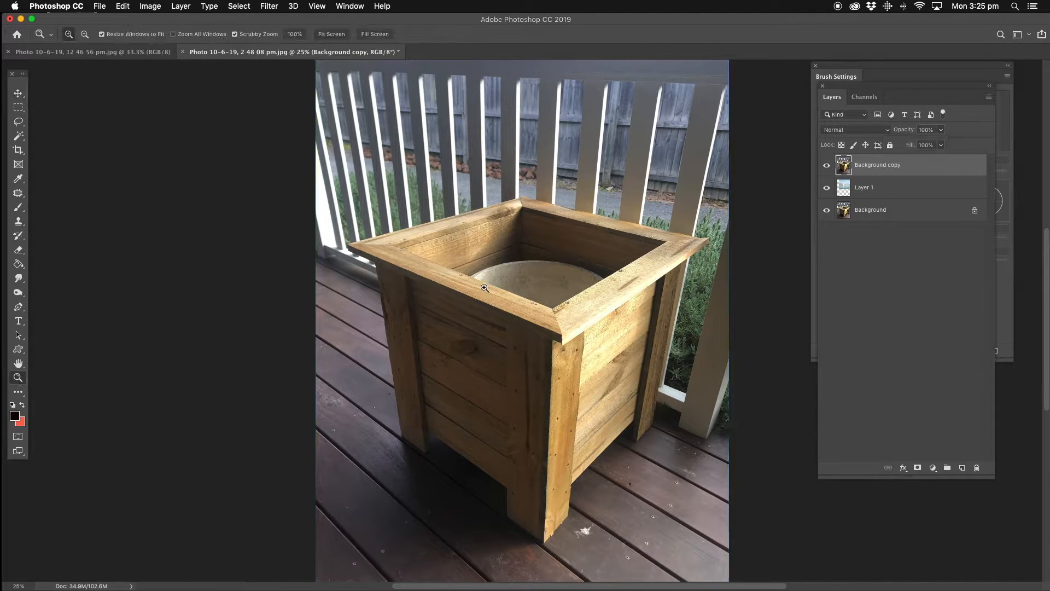
pyautogui.click(553, 227)
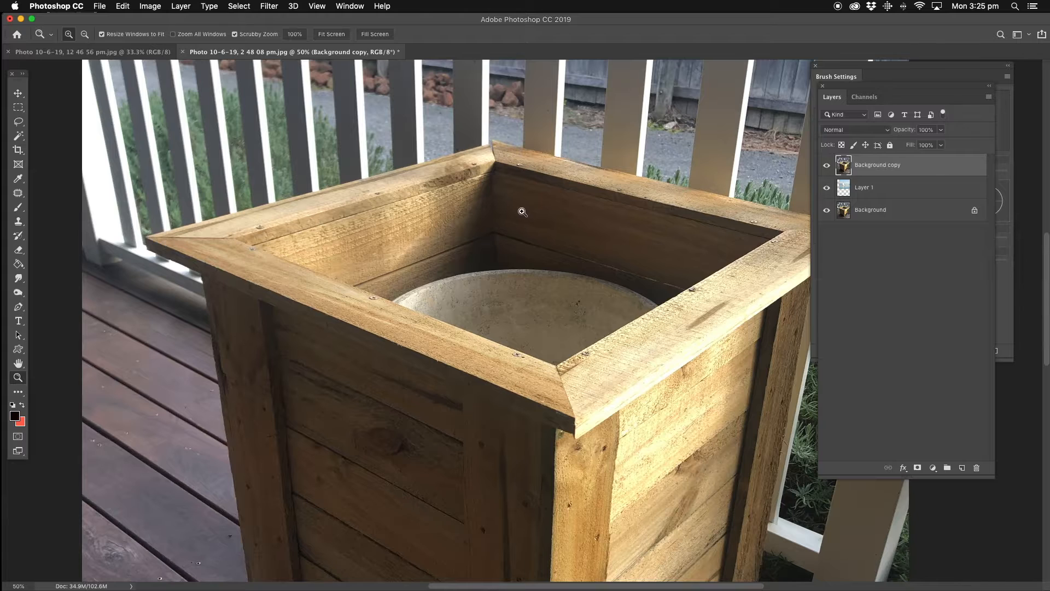
pyautogui.click(521, 206)
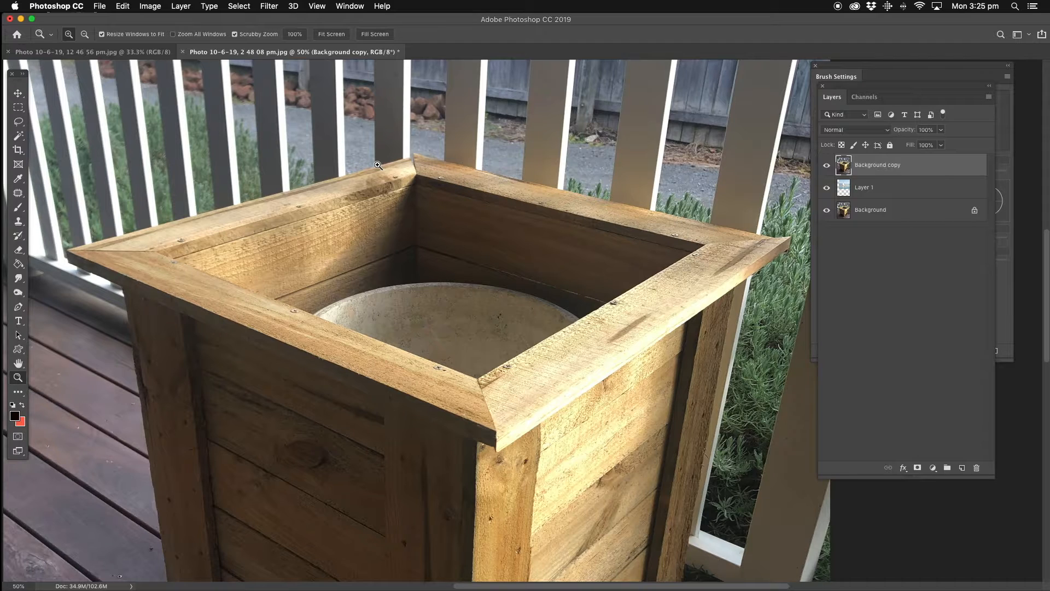
pyautogui.click(18, 121)
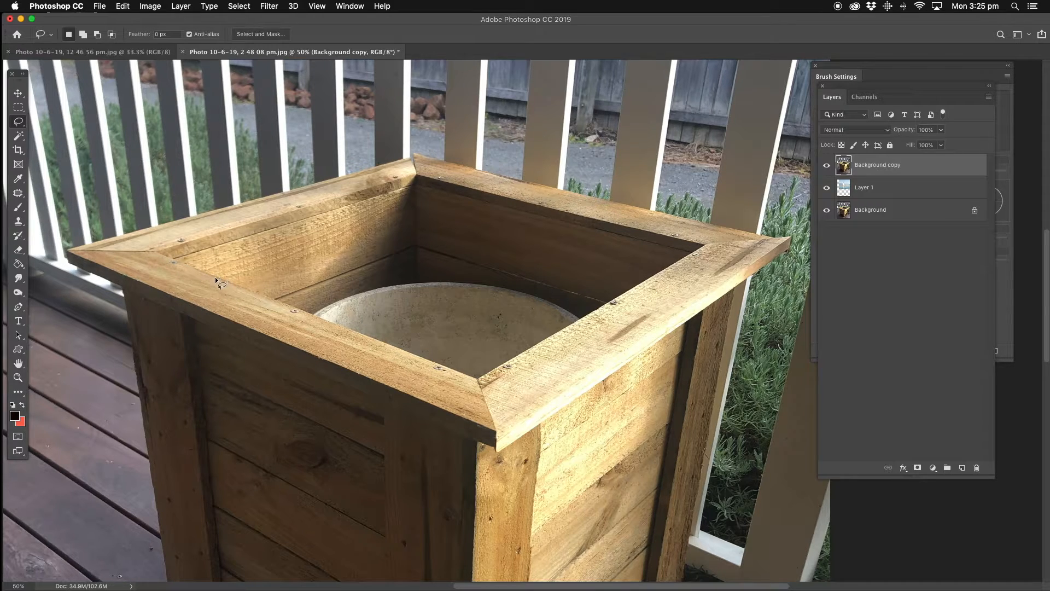
pyautogui.moveTo(217, 277); pyautogui.dragTo(406, 216)
pyautogui.moveTo(213, 277)
pyautogui.mouseDown()
pyautogui.moveTo(261, 286)
pyautogui.moveTo(399, 249)
pyautogui.moveTo(432, 229)
pyautogui.moveTo(440, 217)
pyautogui.moveTo(416, 211)
pyautogui.mouseUp()
pyautogui.press('super+x')
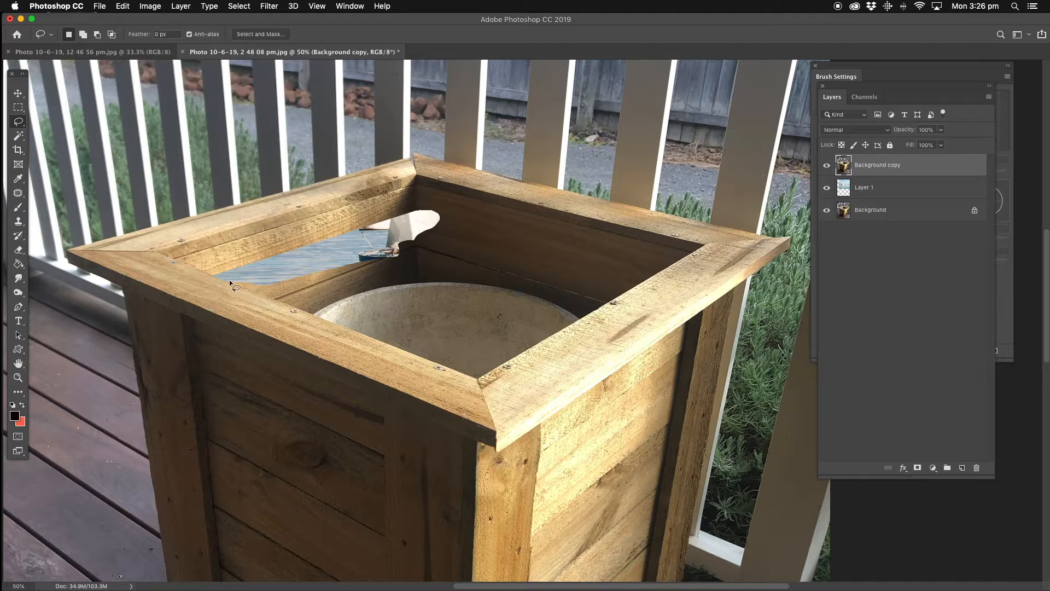
# - Lasso and delete the planter's interior along the front-left and front-right rim edges on the Background copy
pyautogui.moveTo(215, 278)
pyautogui.mouseDown()
pyautogui.moveTo(359, 288)
pyautogui.moveTo(456, 329)
pyautogui.moveTo(477, 378)
pyautogui.mouseUp()
pyautogui.press('Delete')
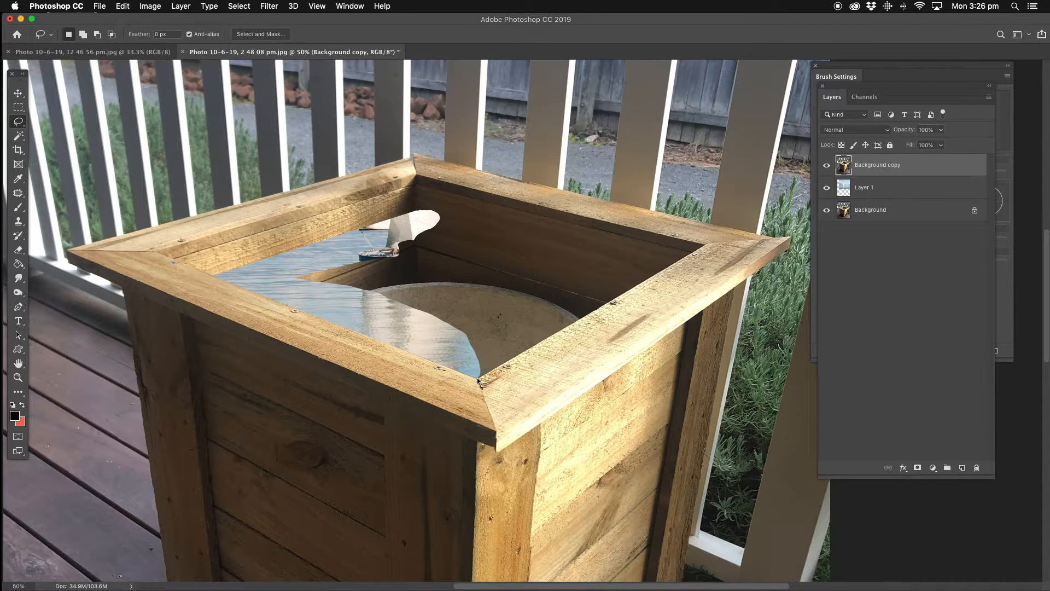
pyautogui.moveTo(477, 377)
pyautogui.mouseDown()
pyautogui.moveTo(481, 330)
pyautogui.moveTo(547, 285)
pyautogui.moveTo(661, 272)
pyautogui.mouseUp()
pyautogui.press('Delete')
pyautogui.press('super+d')
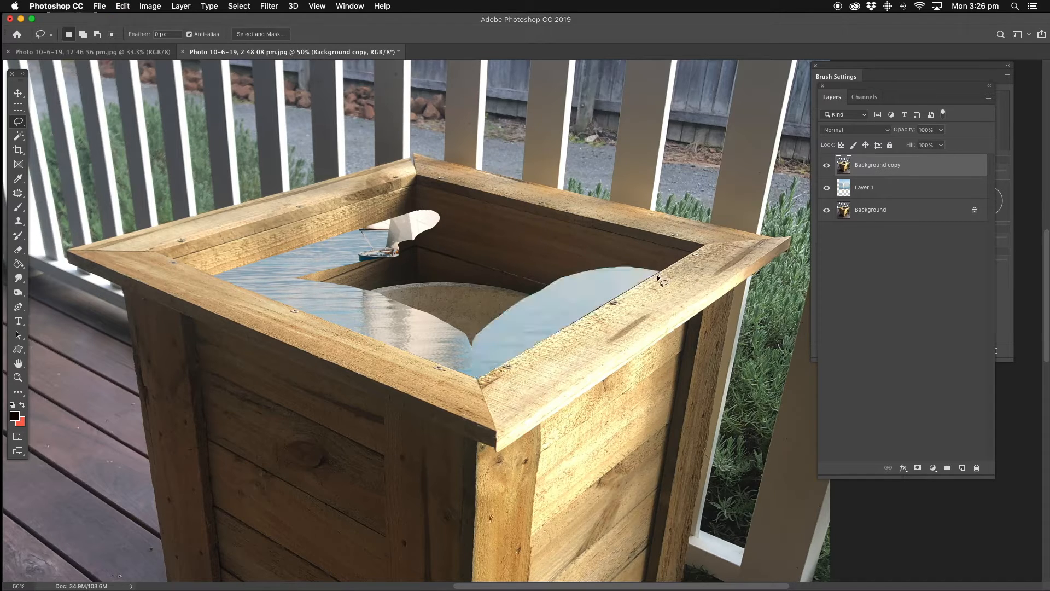
# - Lasso and delete the remaining interior along the back-right inner wall and around the boat's hull
pyautogui.moveTo(660, 272)
pyautogui.mouseDown()
pyautogui.moveTo(558, 294)
pyautogui.moveTo(466, 278)
pyautogui.moveTo(412, 256)
pyautogui.moveTo(417, 211)
pyautogui.mouseUp()
pyautogui.press('Delete')
pyautogui.press('super+d')
pyautogui.moveTo(372, 245)
pyautogui.mouseDown()
pyautogui.moveTo(285, 277)
pyautogui.moveTo(399, 340)
pyautogui.moveTo(484, 356)
pyautogui.moveTo(556, 301)
pyautogui.moveTo(516, 255)
pyautogui.moveTo(423, 225)
pyautogui.mouseUp()
pyautogui.press('Delete')
pyautogui.press('super+d')
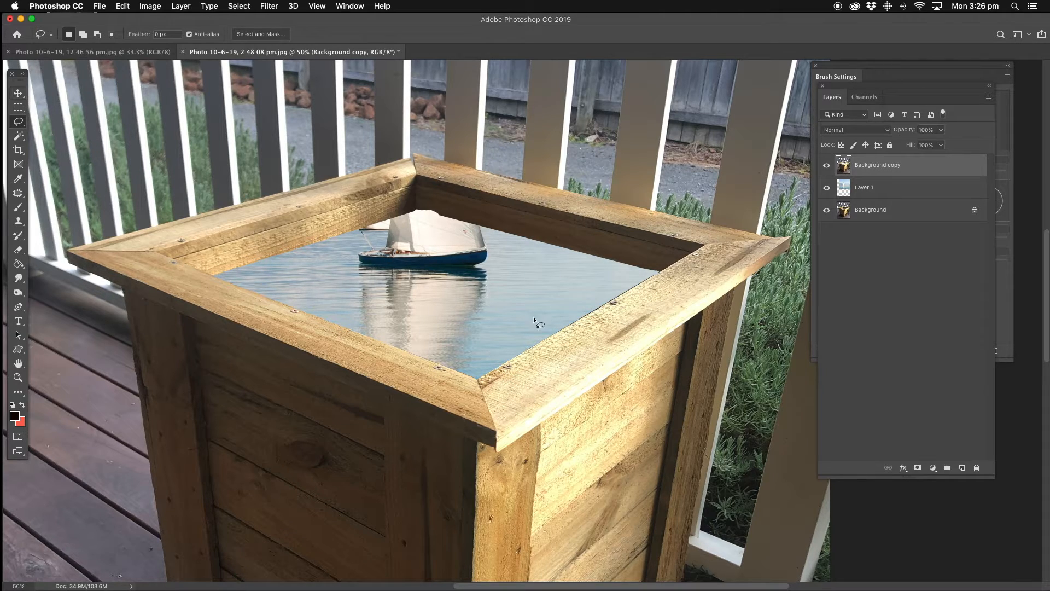
# - Trim the leftover sliver along the inner edge of the planter's front-right rim with the Lasso tool
pyautogui.moveTo(478, 380)
pyautogui.mouseDown()
pyautogui.moveTo(494, 342)
pyautogui.moveTo(530, 309)
pyautogui.moveTo(658, 272)
pyautogui.mouseUp()
pyautogui.moveTo(660, 272); pyautogui.dragTo(656, 274)
pyautogui.moveTo(503, 344); pyautogui.dragTo(658, 272)
pyautogui.click(480, 381)
pyautogui.moveTo(479, 381)
pyautogui.mouseDown()
pyautogui.moveTo(501, 334)
pyautogui.moveTo(611, 273)
pyautogui.moveTo(661, 274)
pyautogui.mouseUp()
pyautogui.press('super+x')
# - Lower the Background copy's opacity to 53% to reveal the whole sail behind the railing
pyautogui.moveTo(488, 218); pyautogui.dragTo(474, 370)
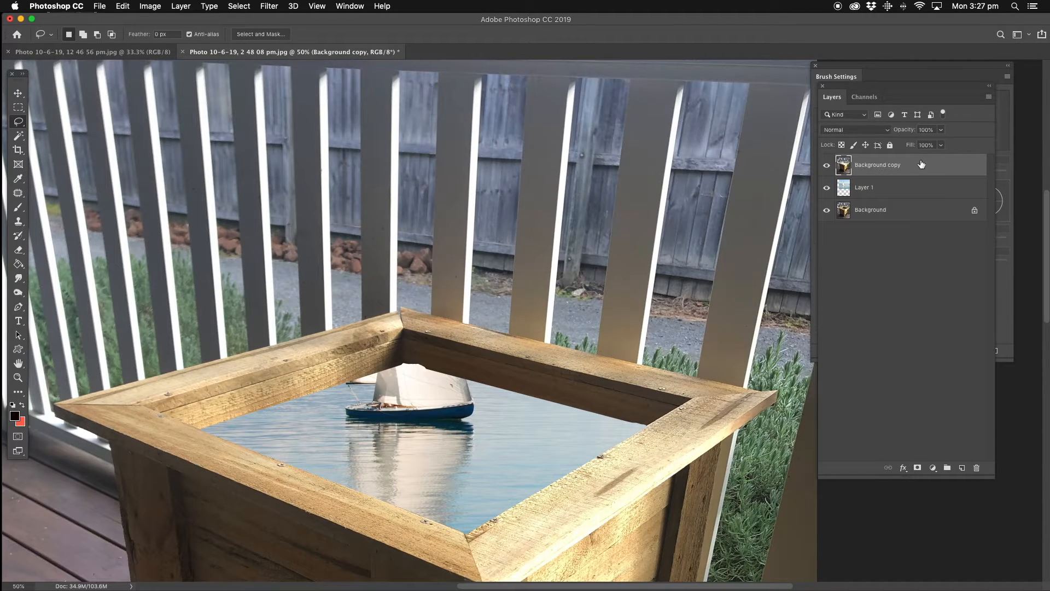
pyautogui.click(941, 131)
pyautogui.moveTo(941, 143); pyautogui.dragTo(918, 143)
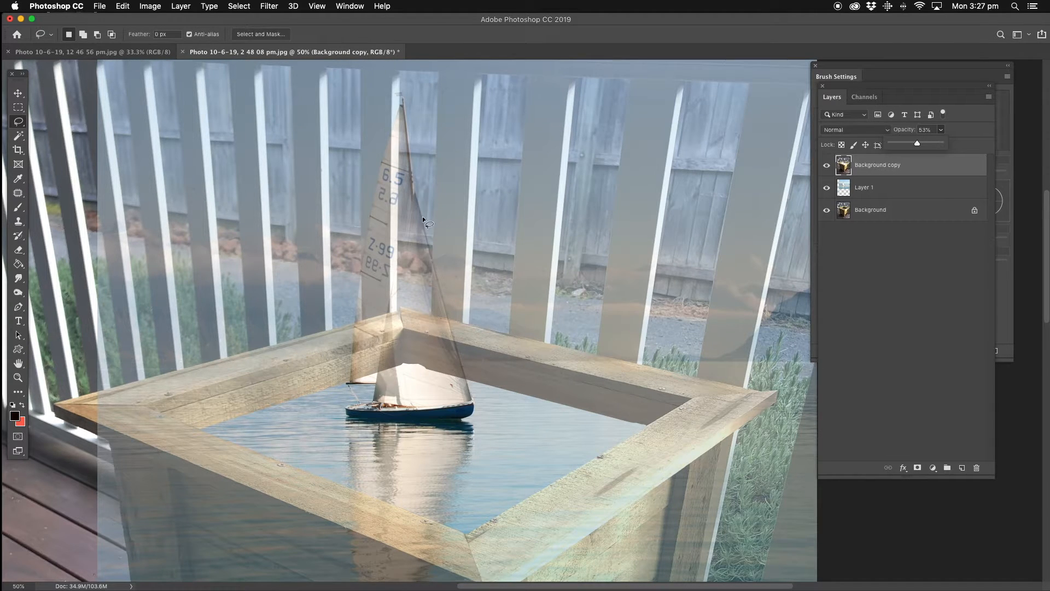
pyautogui.scroll(3, 367, 262)
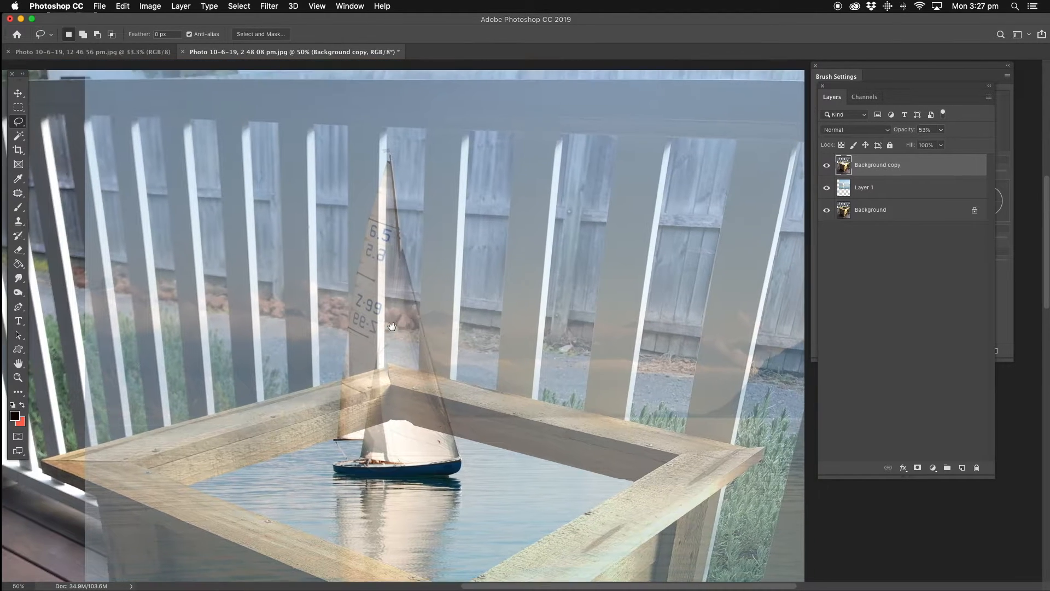
# - Activate the Pen tool in Path mode for outlining the faded sail behind the railing
pyautogui.click(18, 377)
pyautogui.click(385, 380)
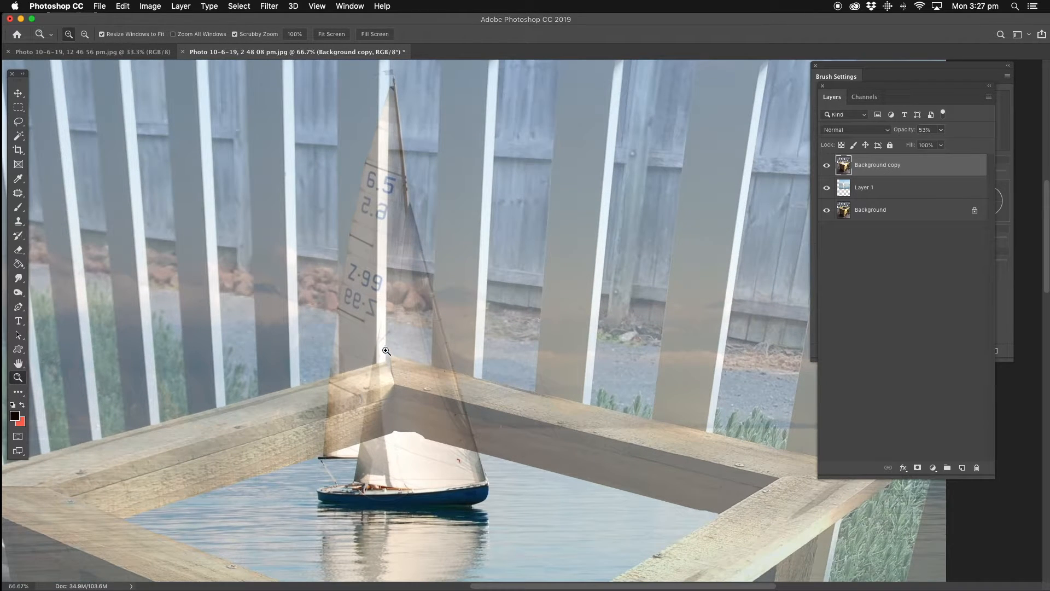
pyautogui.click(389, 349)
pyautogui.moveTo(387, 304); pyautogui.dragTo(389, 342)
pyautogui.keyDown('alt'); pyautogui.click(410, 317); pyautogui.keyUp('alt')
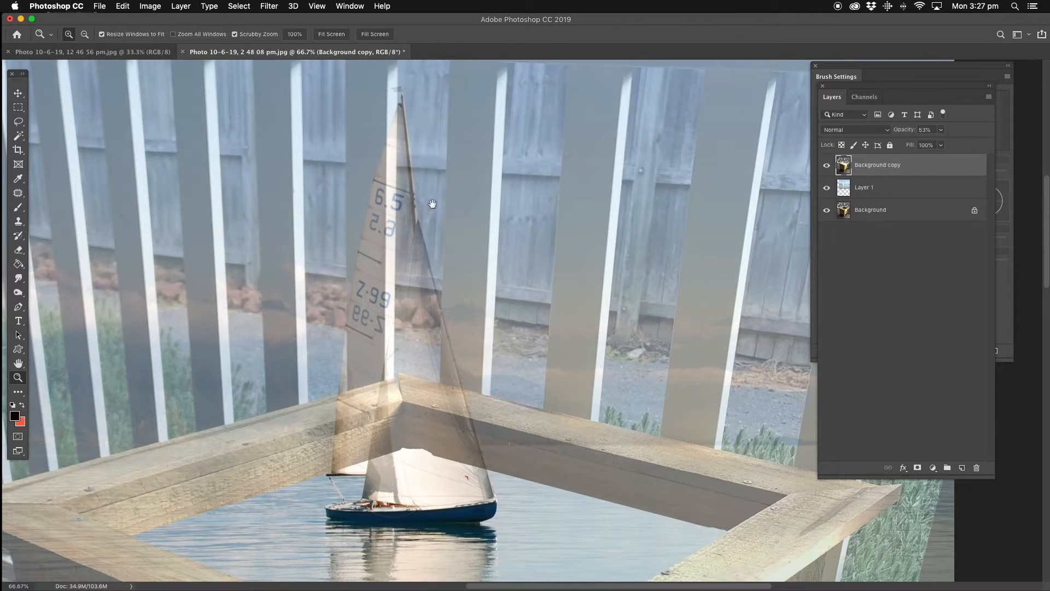
pyautogui.moveTo(412, 208); pyautogui.dragTo(405, 218)
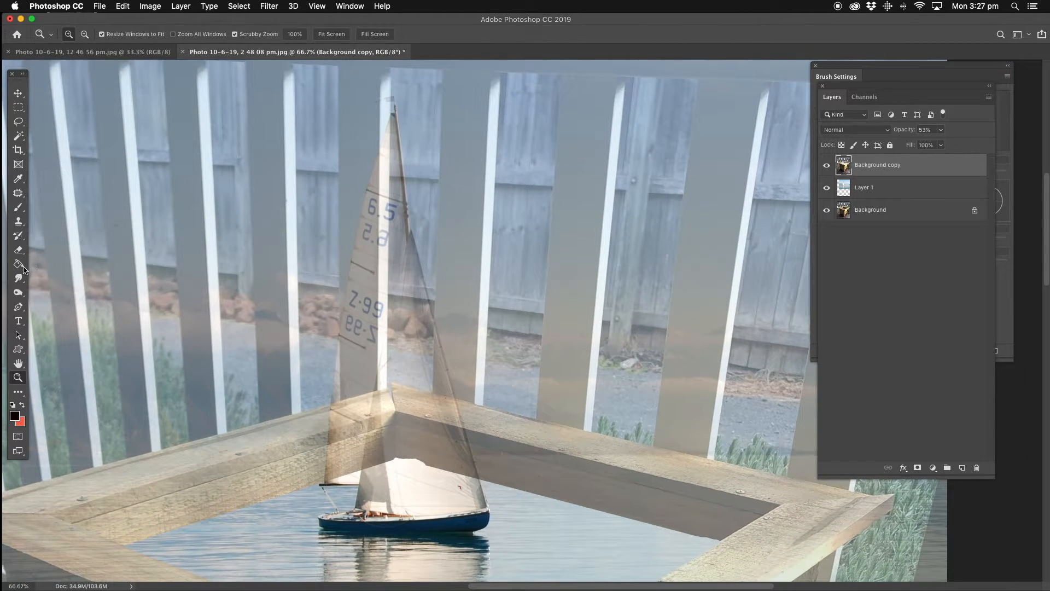
pyautogui.moveTo(18, 307); pyautogui.dragTo(42, 308)
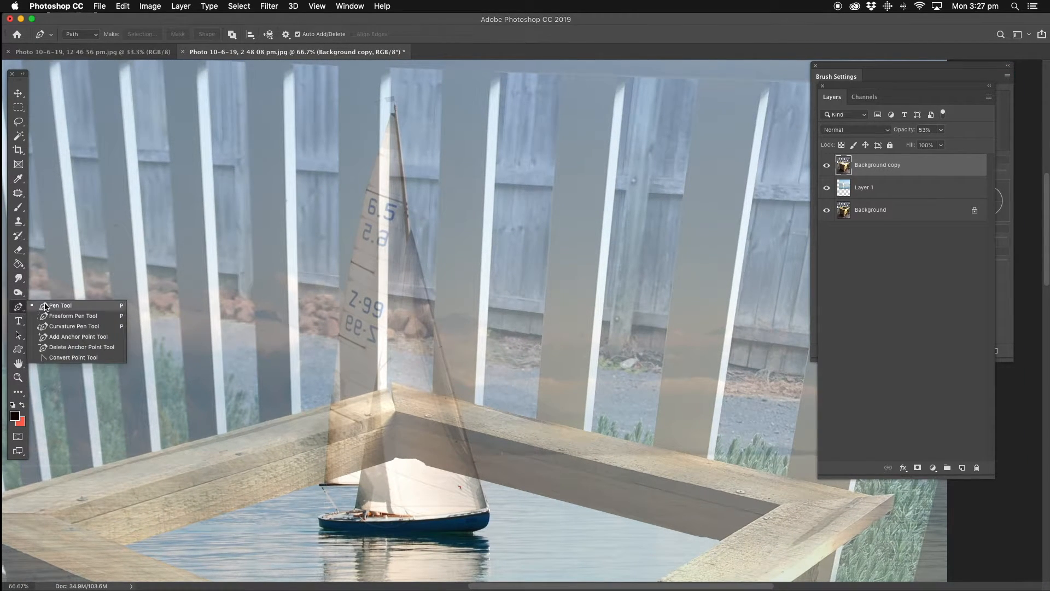
pyautogui.click(88, 308)
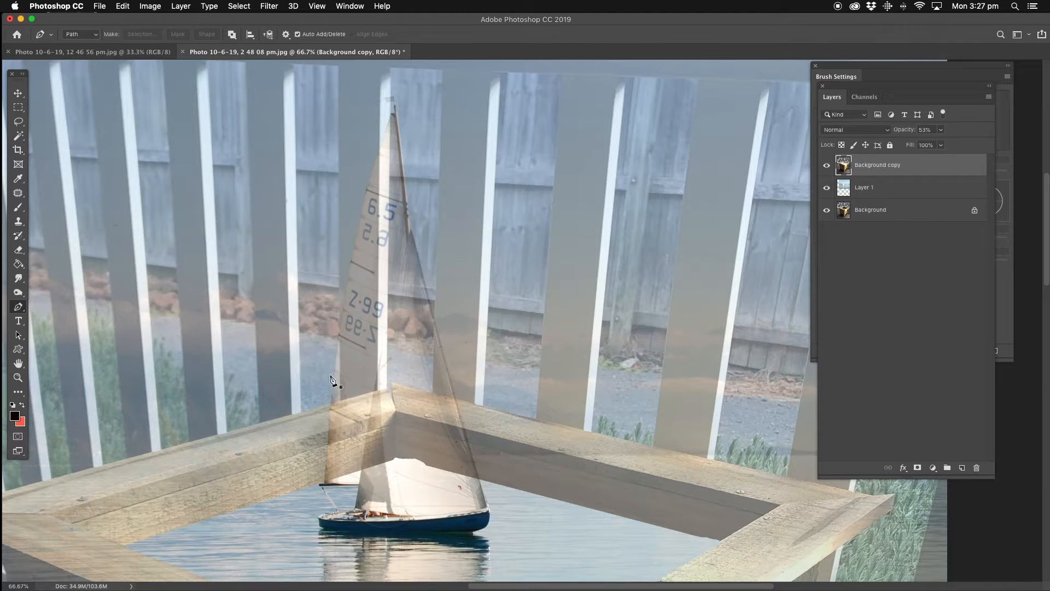
# - Rotate the canvas view until the sail lies roughly horizontal with its tip pointing right, at 100% zoom
pyautogui.click(18, 377)
pyautogui.click(393, 285)
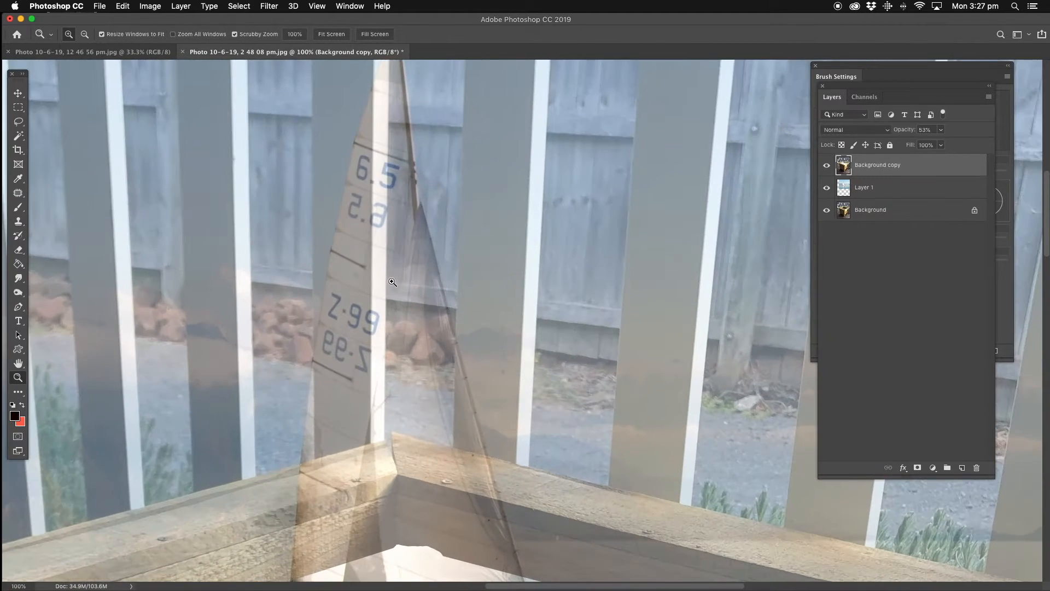
pyautogui.press('r')
pyautogui.moveTo(374, 152); pyautogui.dragTo(649, 220)
pyautogui.press('z')
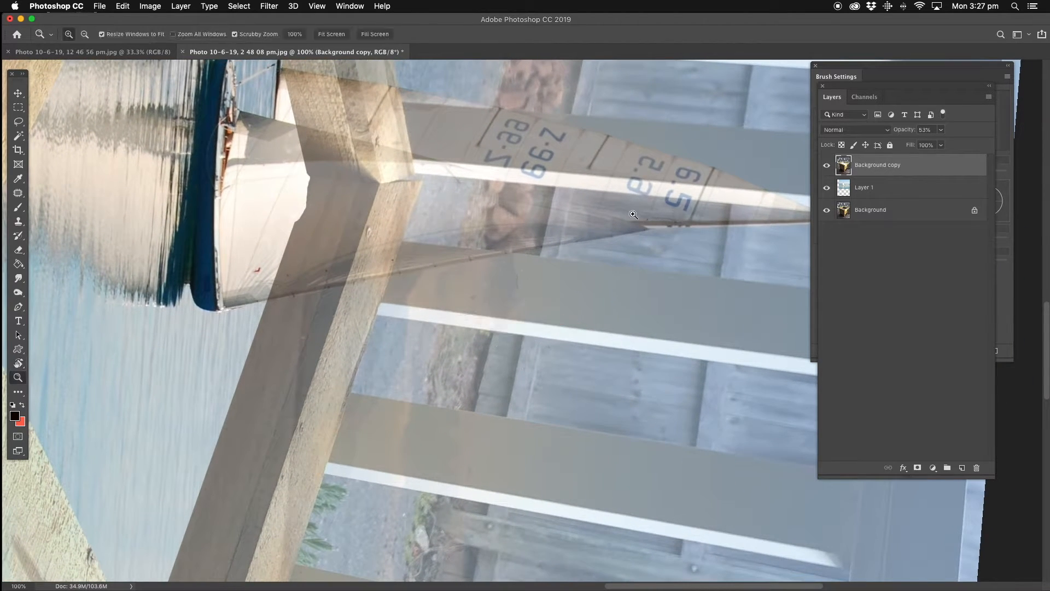
pyautogui.moveTo(525, 169); pyautogui.dragTo(321, 280)
pyautogui.press('r')
pyautogui.moveTo(529, 181); pyautogui.dragTo(460, 186)
pyautogui.press('z')
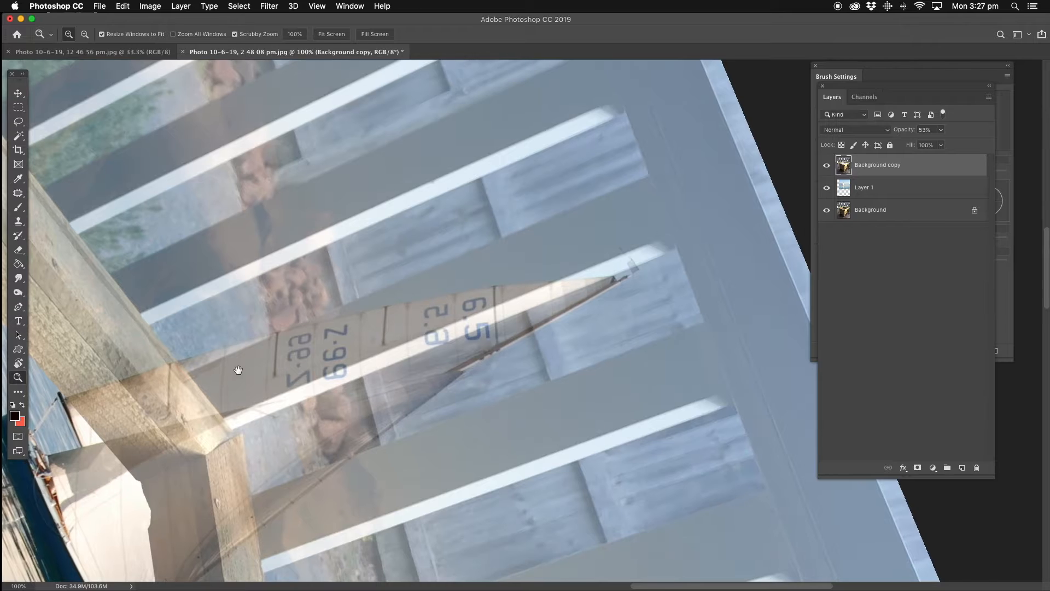
pyautogui.moveTo(237, 370); pyautogui.dragTo(288, 336)
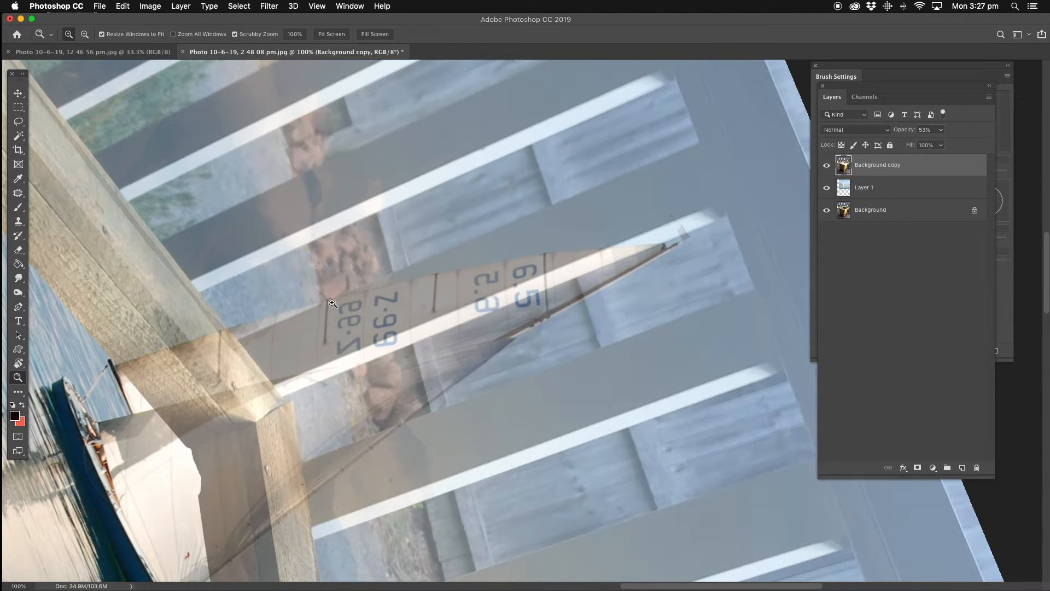
# - Start a path at the mainsail's lower outer corner, run it along the outer edge, and bend it with an extra anchor point
pyautogui.click(23, 307)
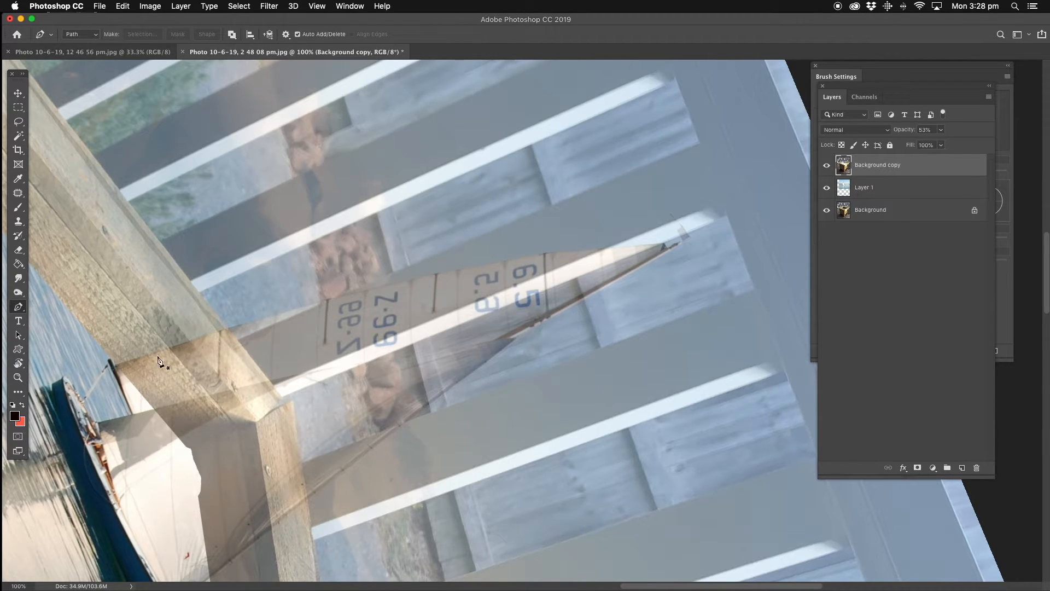
pyautogui.click(118, 365)
pyautogui.click(414, 280)
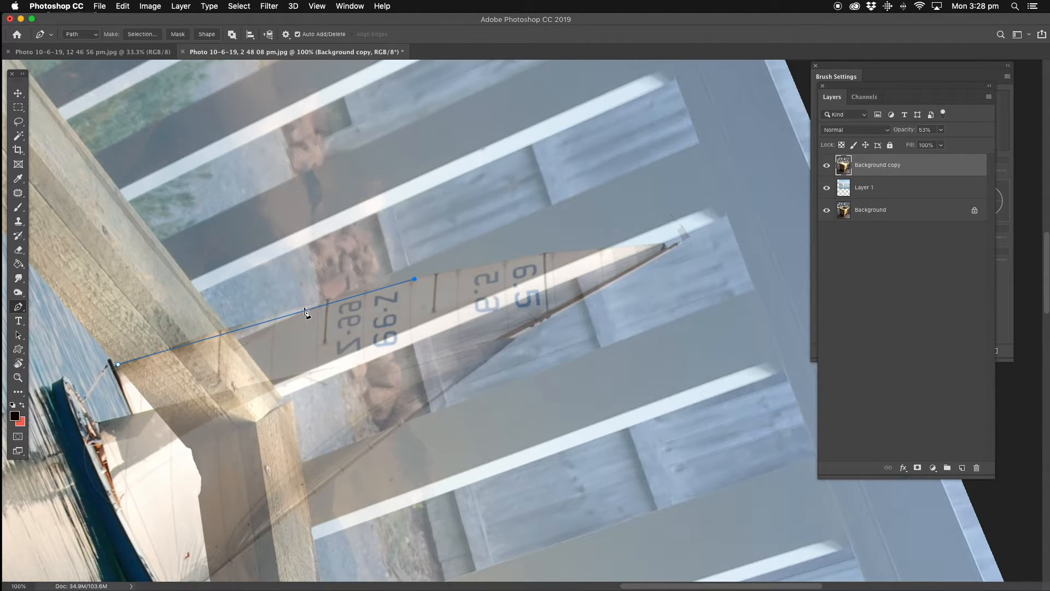
pyautogui.press('z')
pyautogui.click(240, 343)
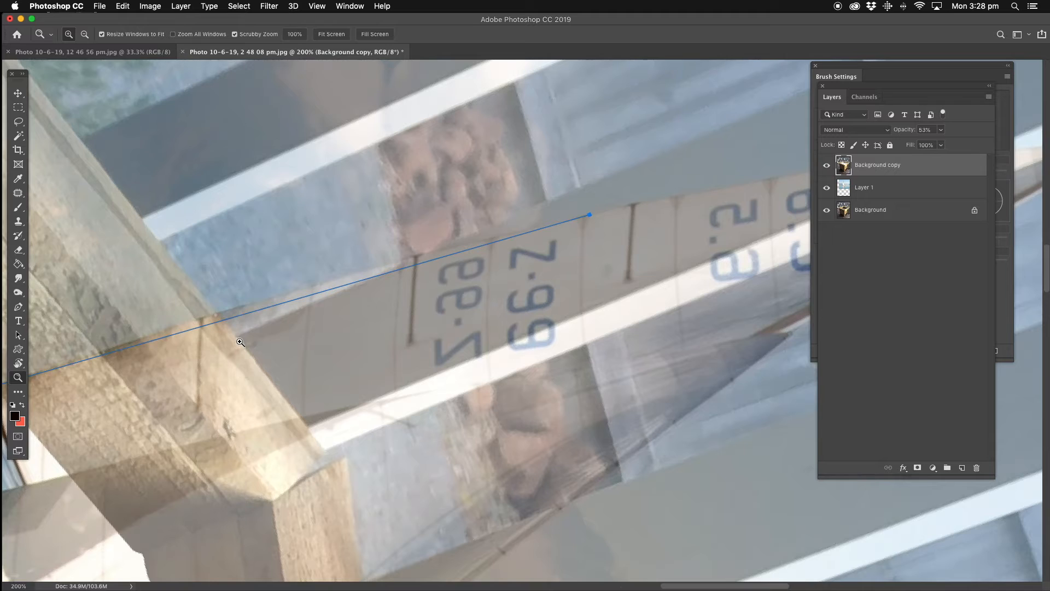
pyautogui.moveTo(288, 316); pyautogui.dragTo(372, 304)
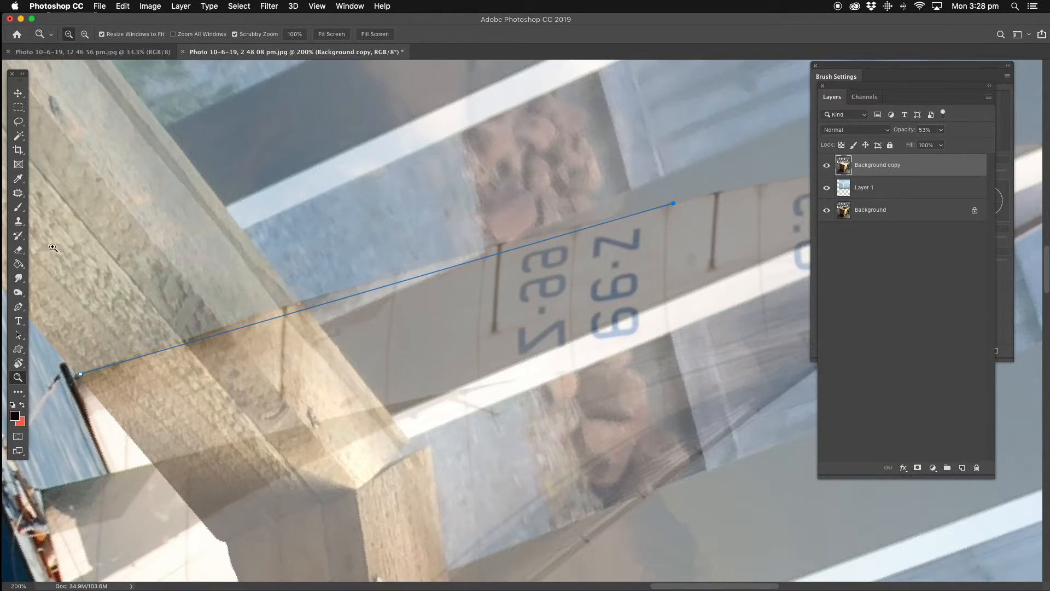
pyautogui.click(19, 307)
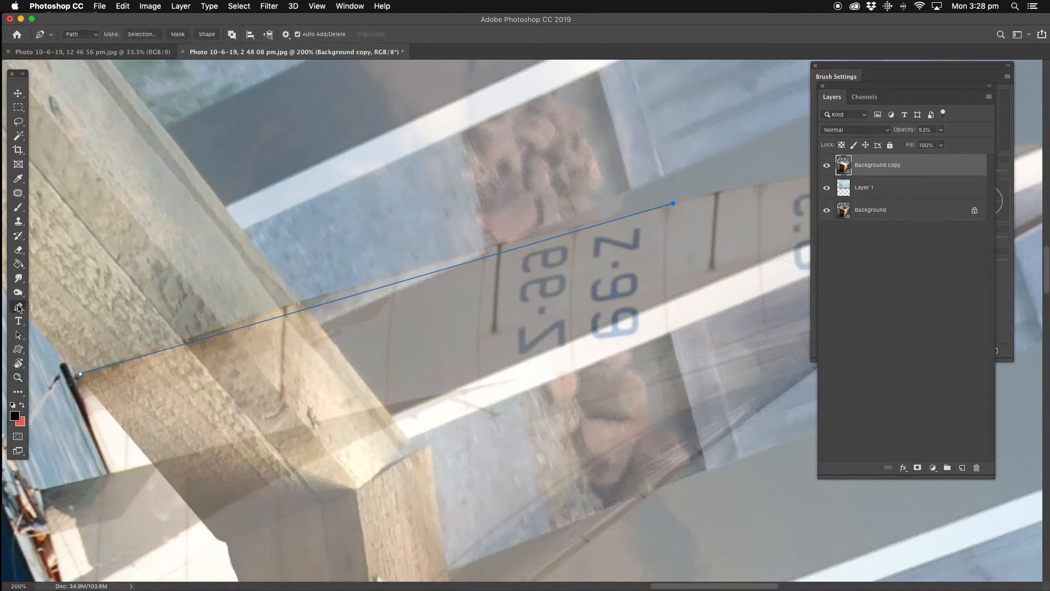
pyautogui.click(351, 297)
pyautogui.moveTo(351, 296); pyautogui.dragTo(354, 285)
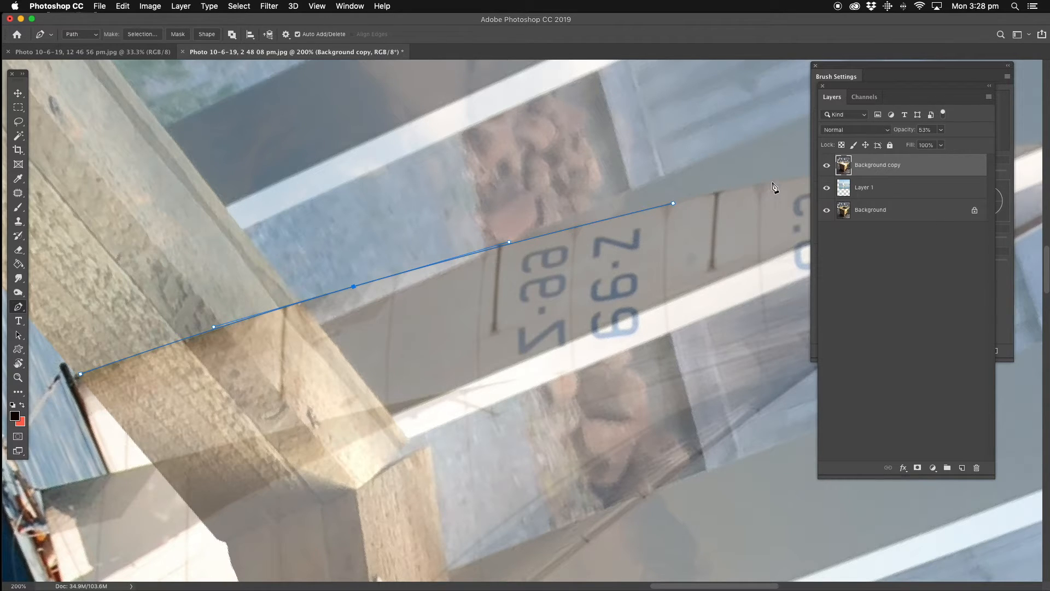
# - Extend the path along the mainsail's outer edge to the seam beside the 6.5 marking and curve the segment to fit
pyautogui.moveTo(694, 211); pyautogui.dragTo(346, 285)
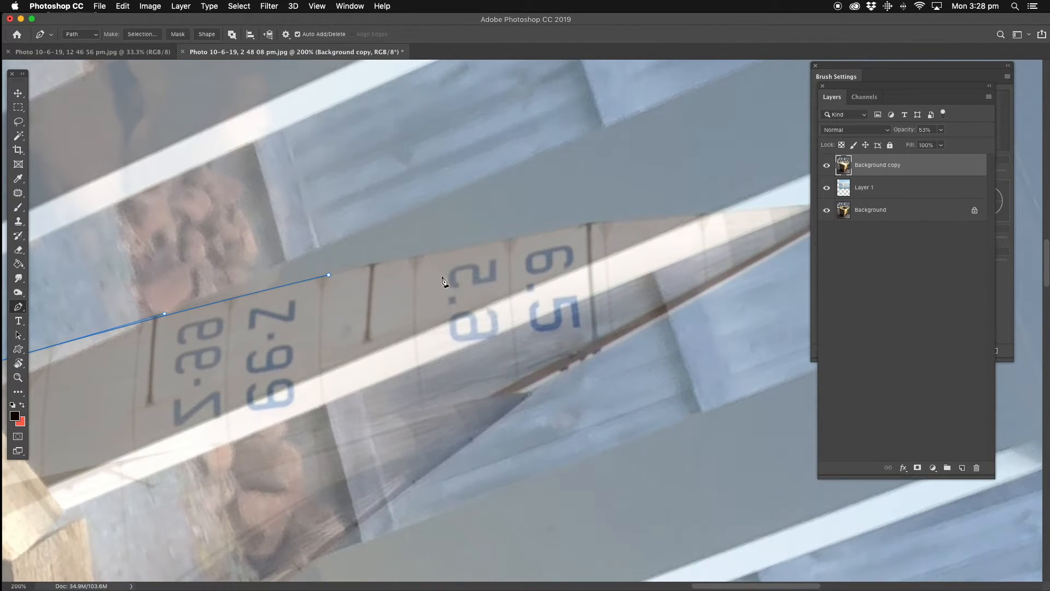
pyautogui.click(578, 225)
pyautogui.click(405, 260)
pyautogui.moveTo(405, 261); pyautogui.dragTo(405, 260)
pyautogui.moveTo(330, 275); pyautogui.dragTo(330, 276)
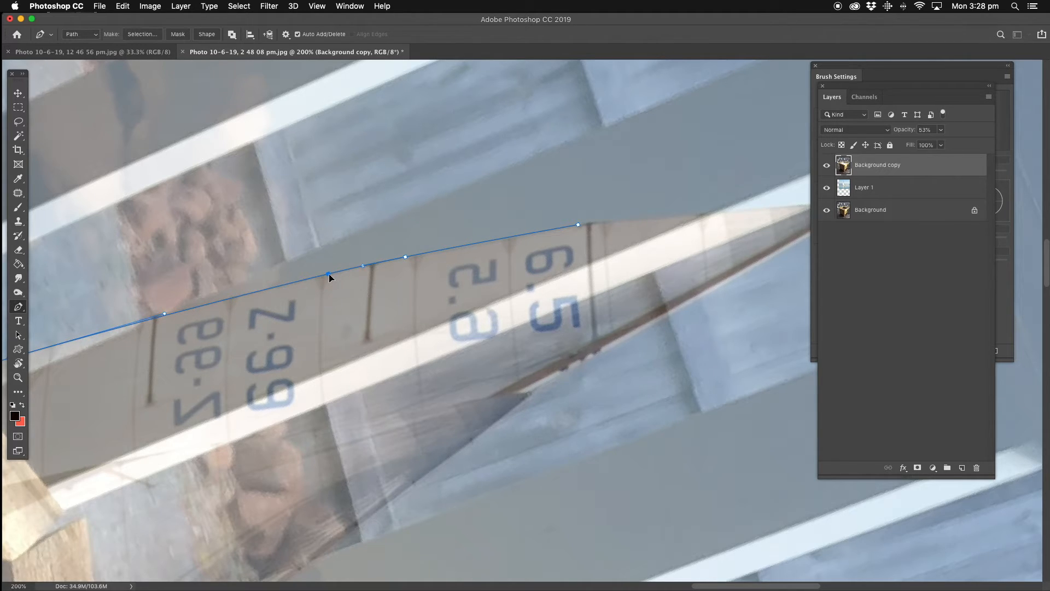
pyautogui.moveTo(657, 236); pyautogui.dragTo(395, 256)
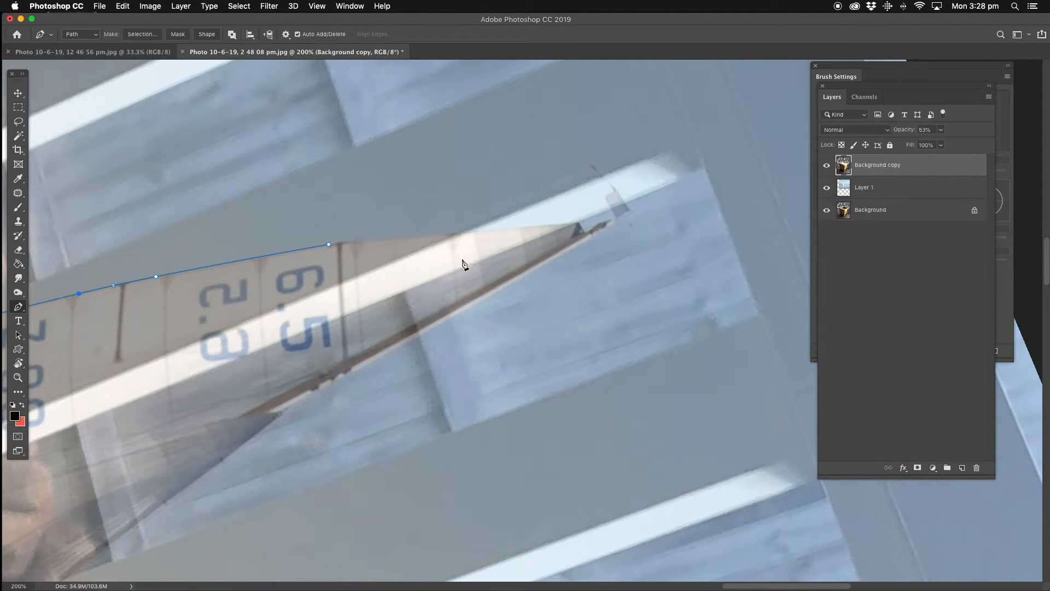
# - Continue the path over the sail's tip and down the mast and front sail's leading edge, closing it at the starting point
pyautogui.click(578, 224)
pyautogui.click(281, 409)
pyautogui.moveTo(270, 381); pyautogui.dragTo(568, 120)
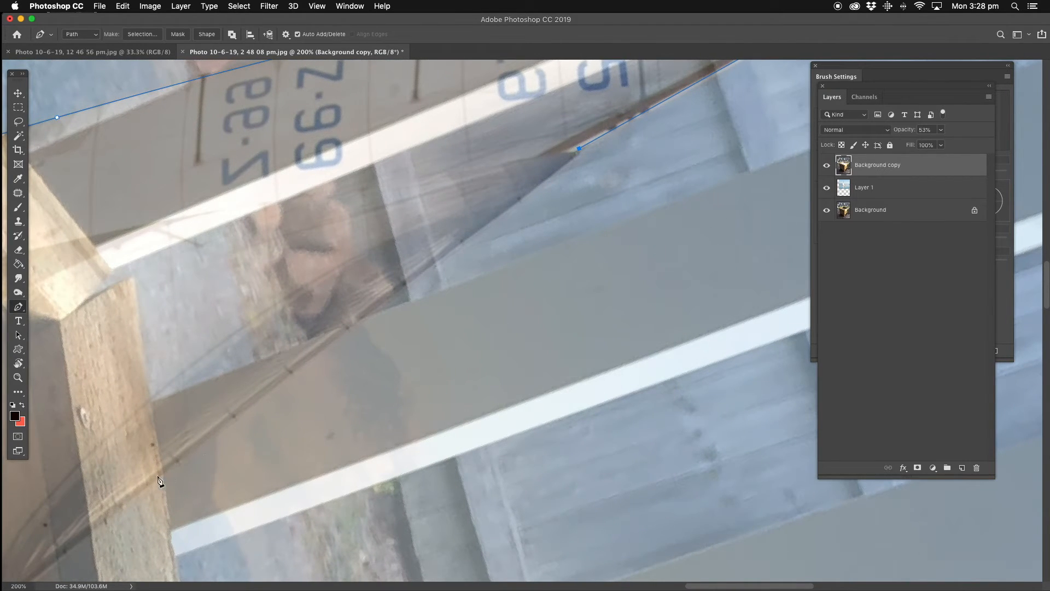
pyautogui.click(74, 546)
pyautogui.moveTo(304, 296); pyautogui.dragTo(515, 303)
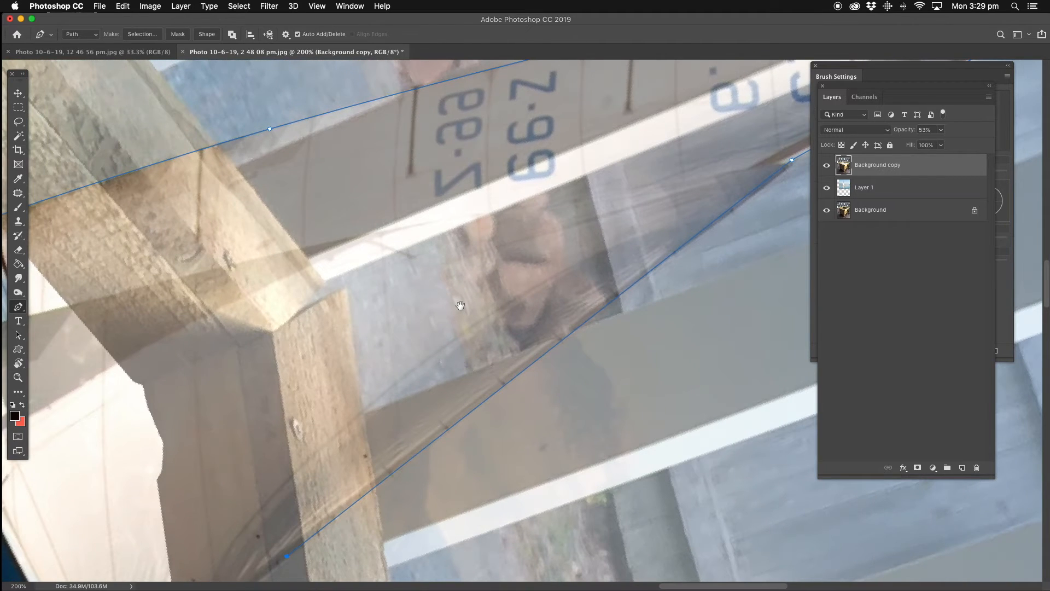
pyautogui.moveTo(173, 353); pyautogui.dragTo(328, 225)
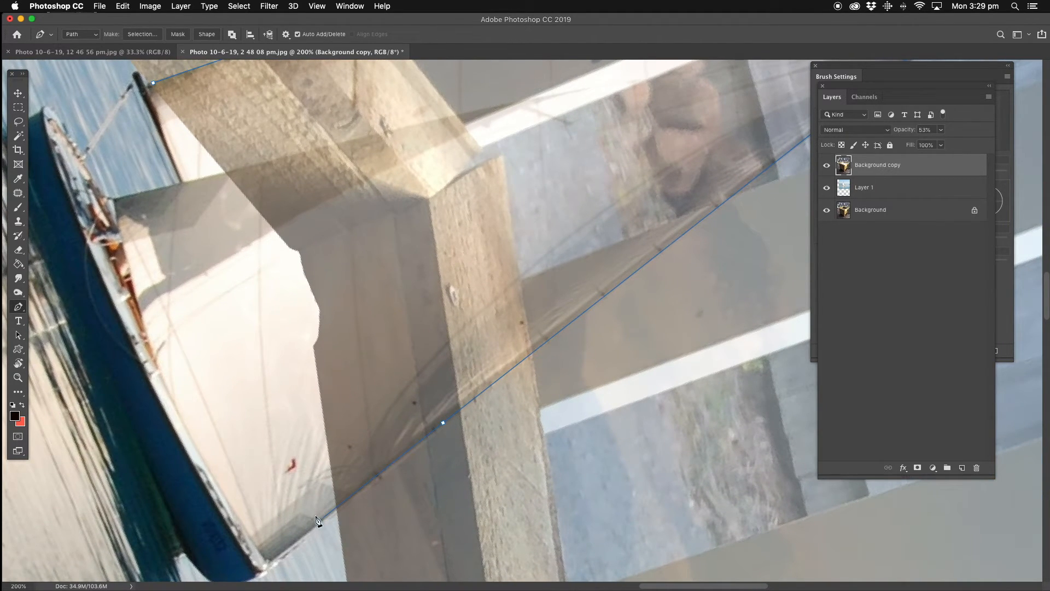
pyautogui.click(153, 86)
pyautogui.moveTo(274, 197); pyautogui.dragTo(270, 343)
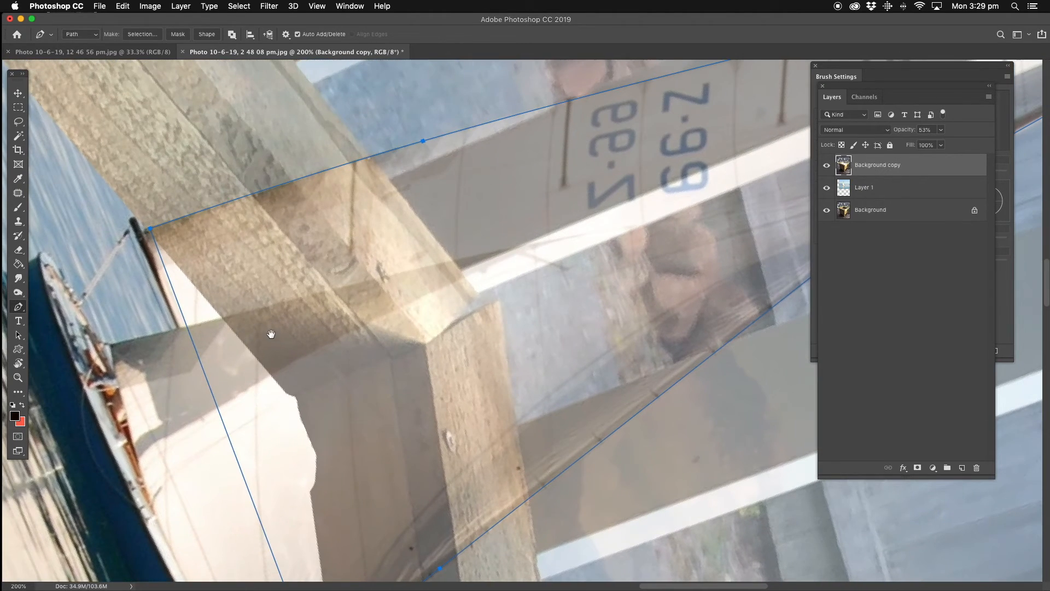
# - Convert the sail path to a new anti-aliased selection with a 2-pixel feather and cut that area from the Background copy
pyautogui.rightClick(152, 234)
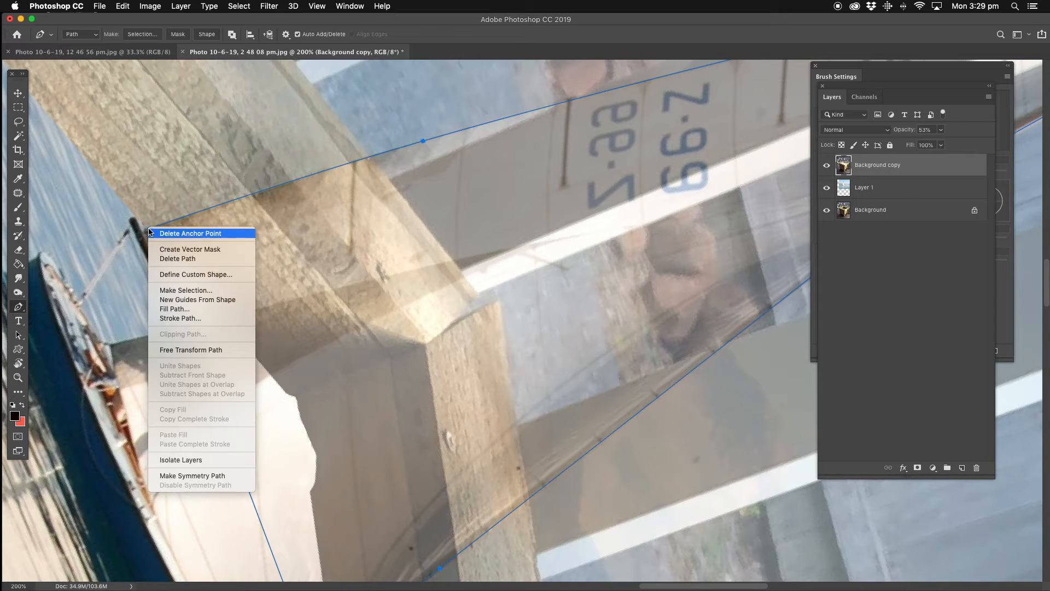
pyautogui.click(202, 313)
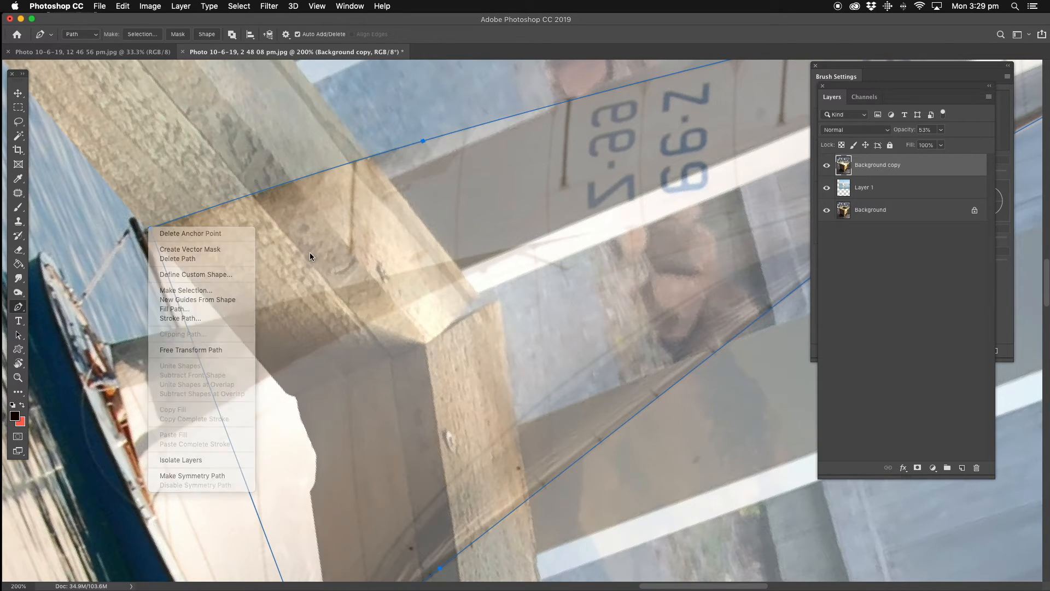
pyautogui.rightClick(424, 145)
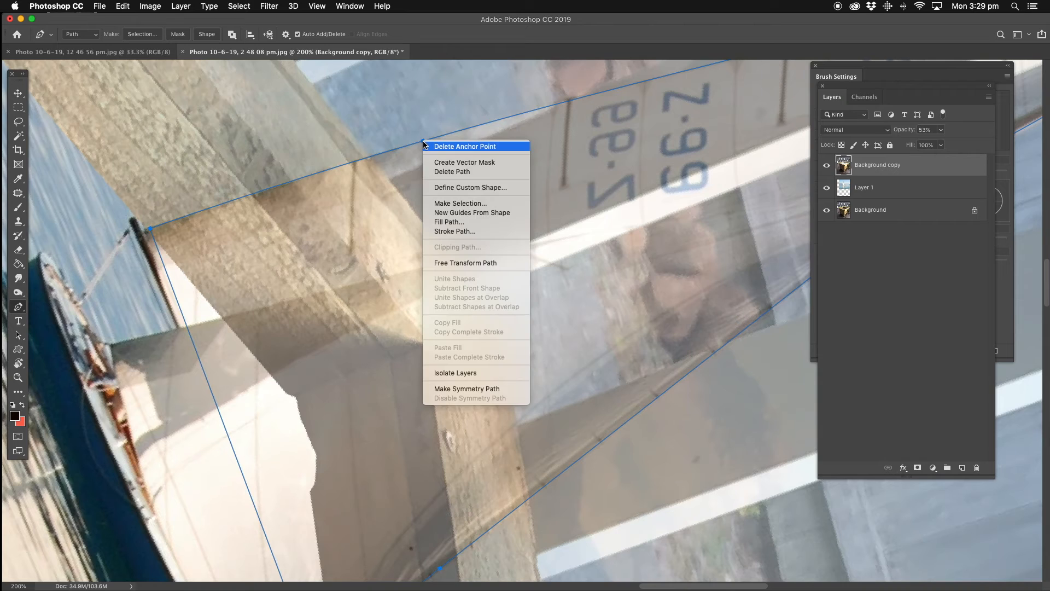
pyautogui.click(465, 203)
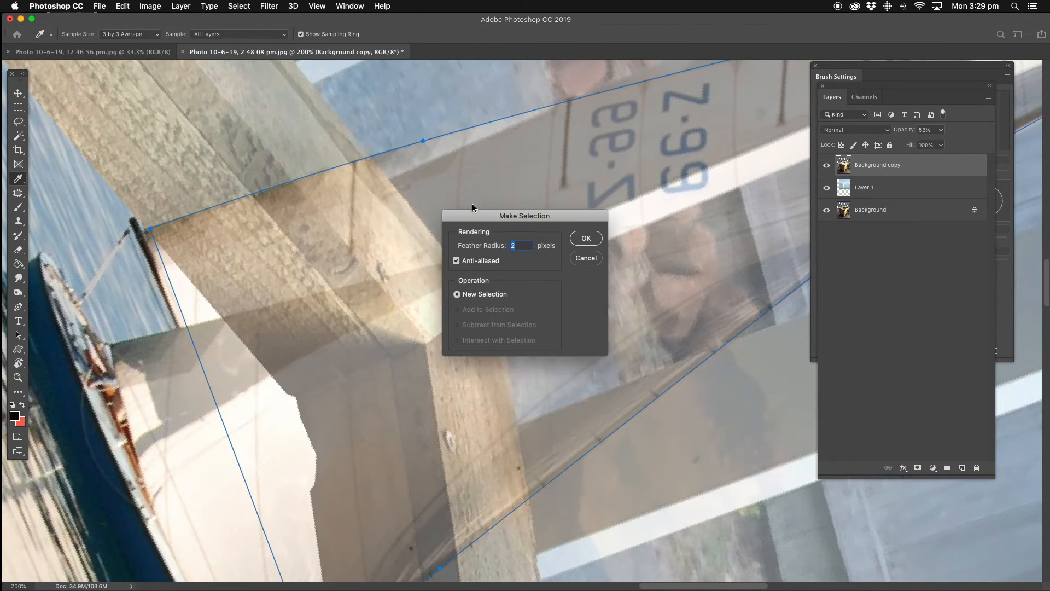
pyautogui.click(586, 237)
pyautogui.press('super+x')
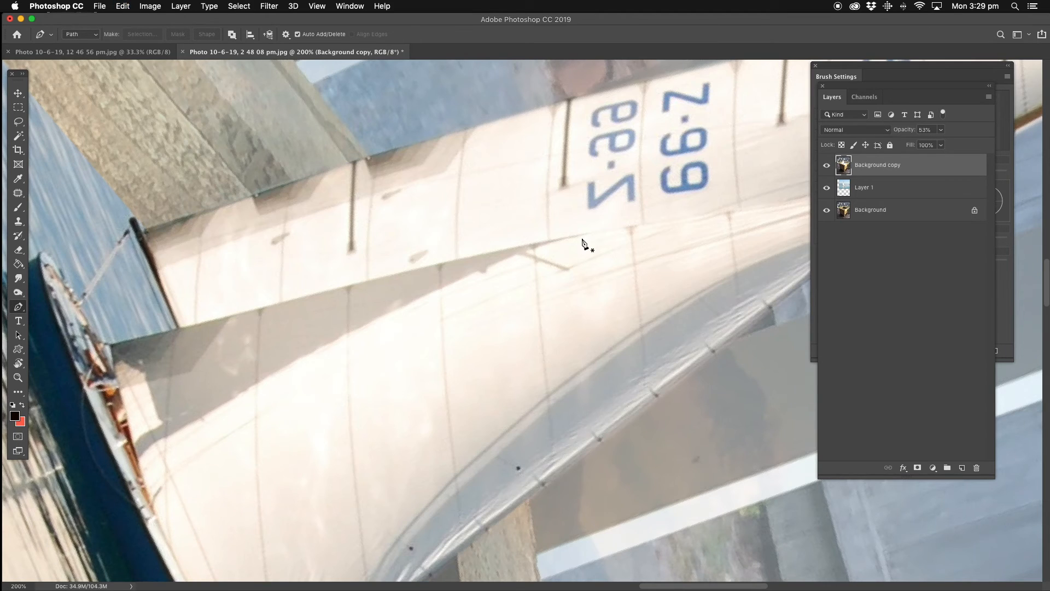
# - Rotate the canvas view back upright and show the composite at 25% zoom
pyautogui.click(18, 377)
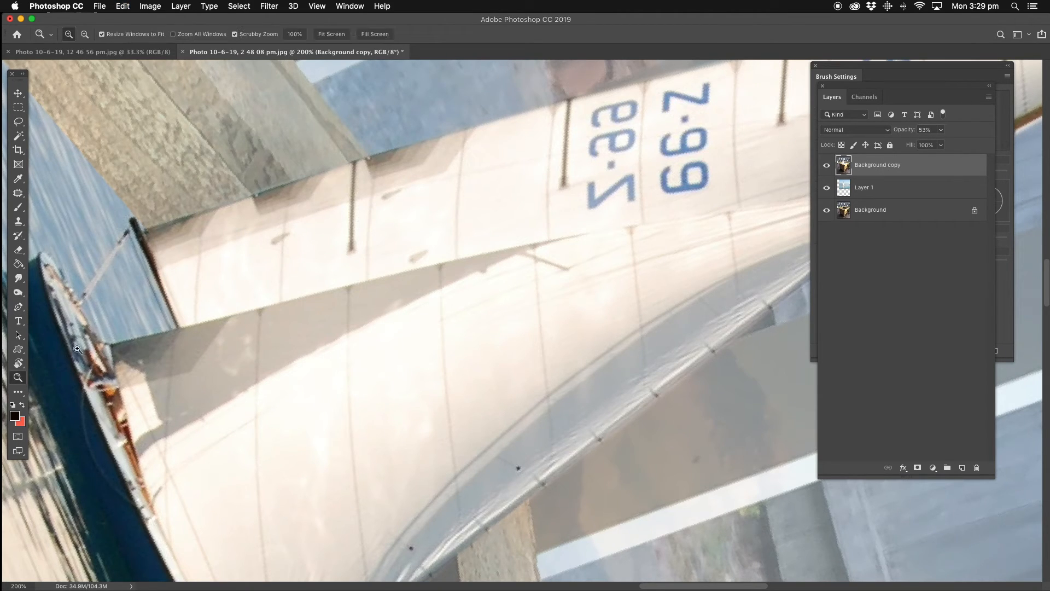
pyautogui.keyDown('alt'); pyautogui.click(473, 257); pyautogui.keyUp('alt')
pyautogui.keyDown('alt'); pyautogui.click(474, 257); pyautogui.keyUp('alt')
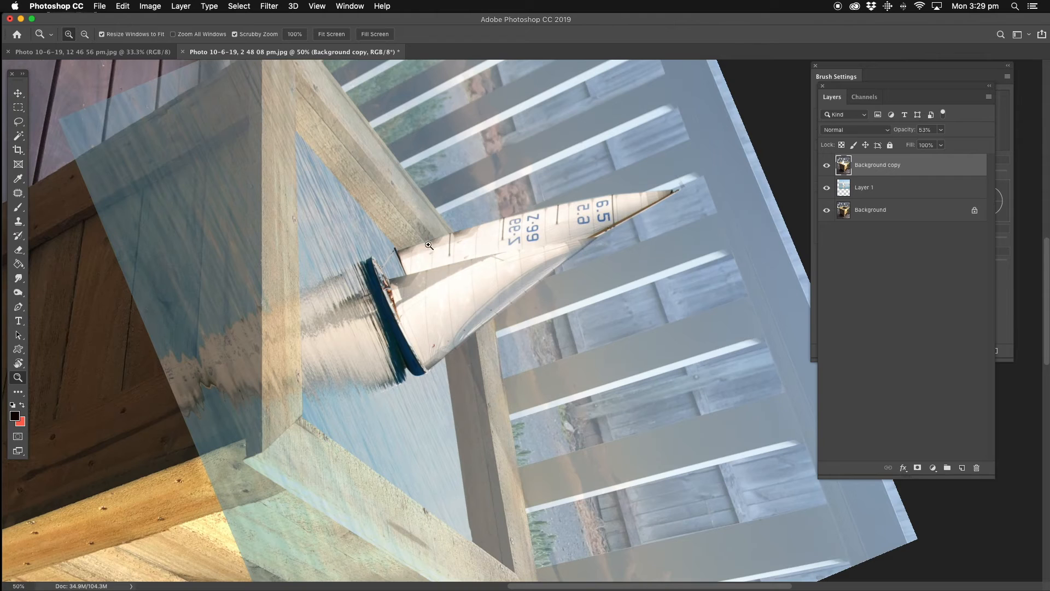
pyautogui.press('r')
pyautogui.moveTo(407, 205); pyautogui.dragTo(294, 409)
pyautogui.press('z')
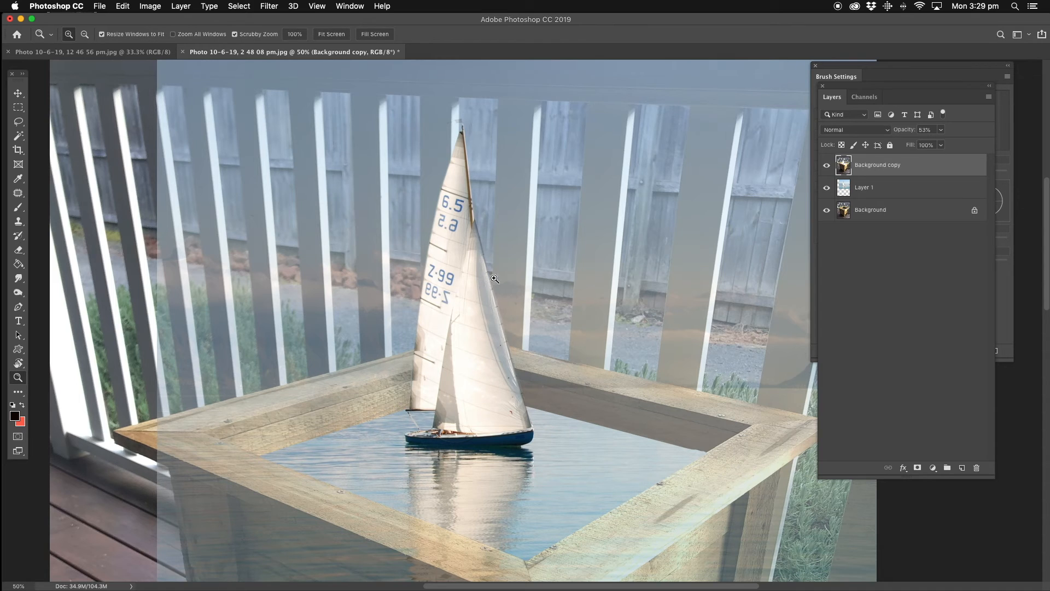
pyautogui.keyDown('alt'); pyautogui.click(524, 279); pyautogui.keyUp('alt')
pyautogui.keyDown('alt'); pyautogui.click(531, 296); pyautogui.keyUp('alt')
pyautogui.moveTo(513, 299); pyautogui.dragTo(446, 252)
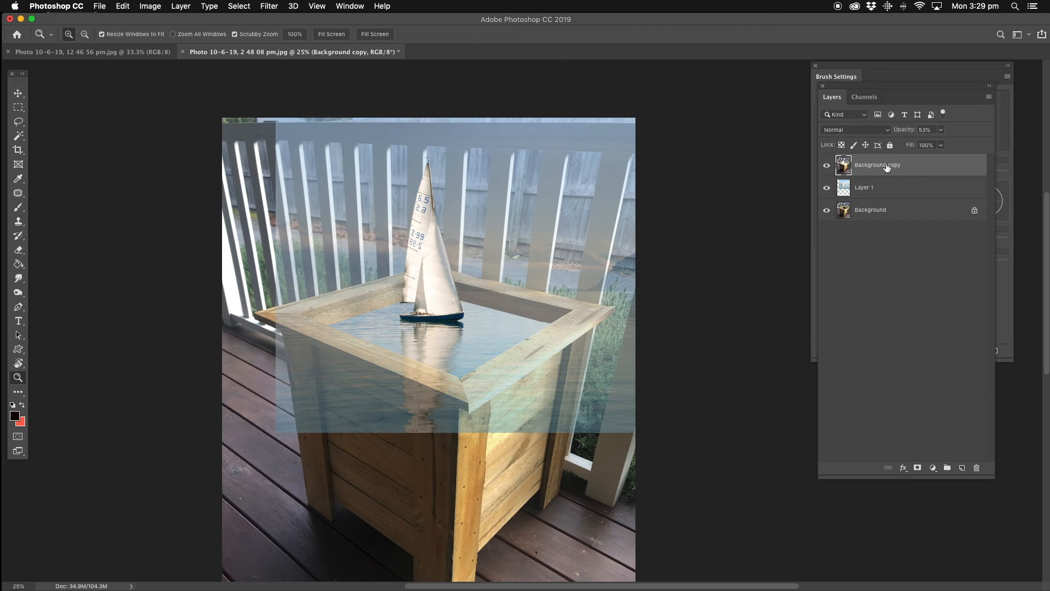
# - Restore the Background copy layer's opacity to 100%
pyautogui.click(941, 130)
pyautogui.moveTo(941, 144); pyautogui.dragTo(990, 146)
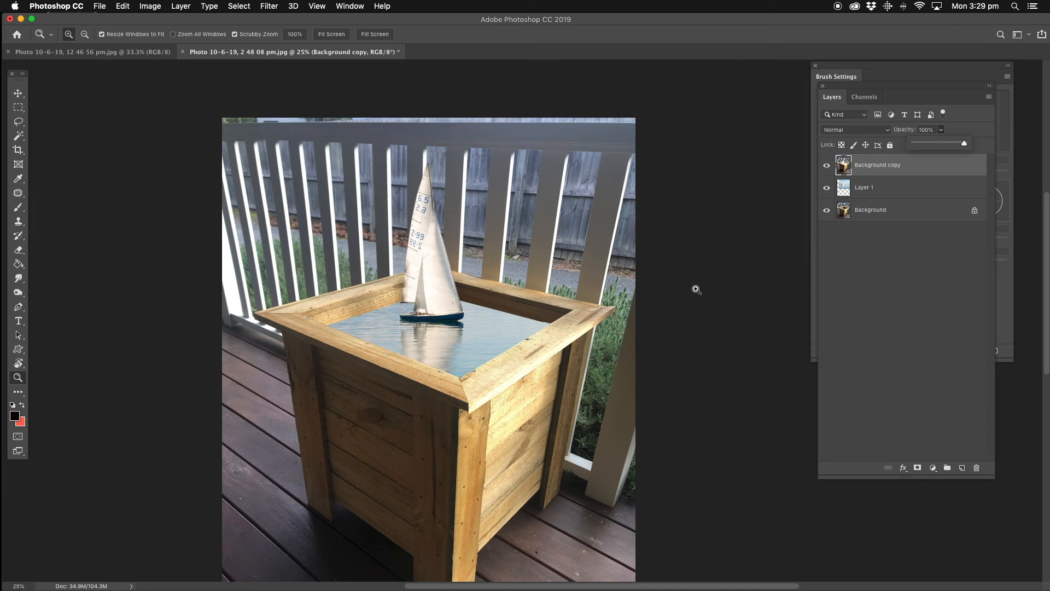
pyautogui.scroll(-3, 517, 219)
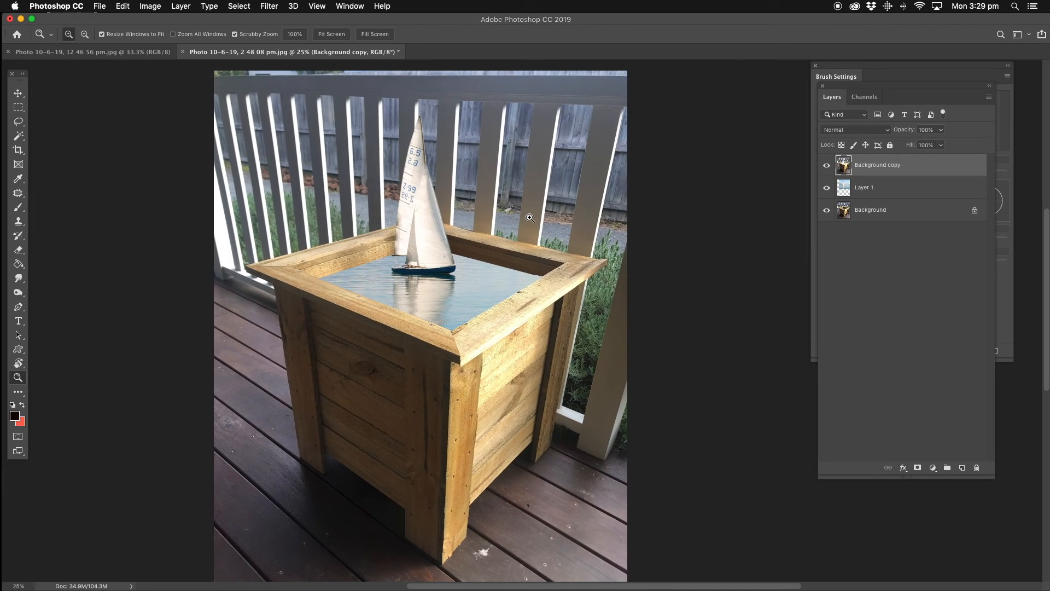